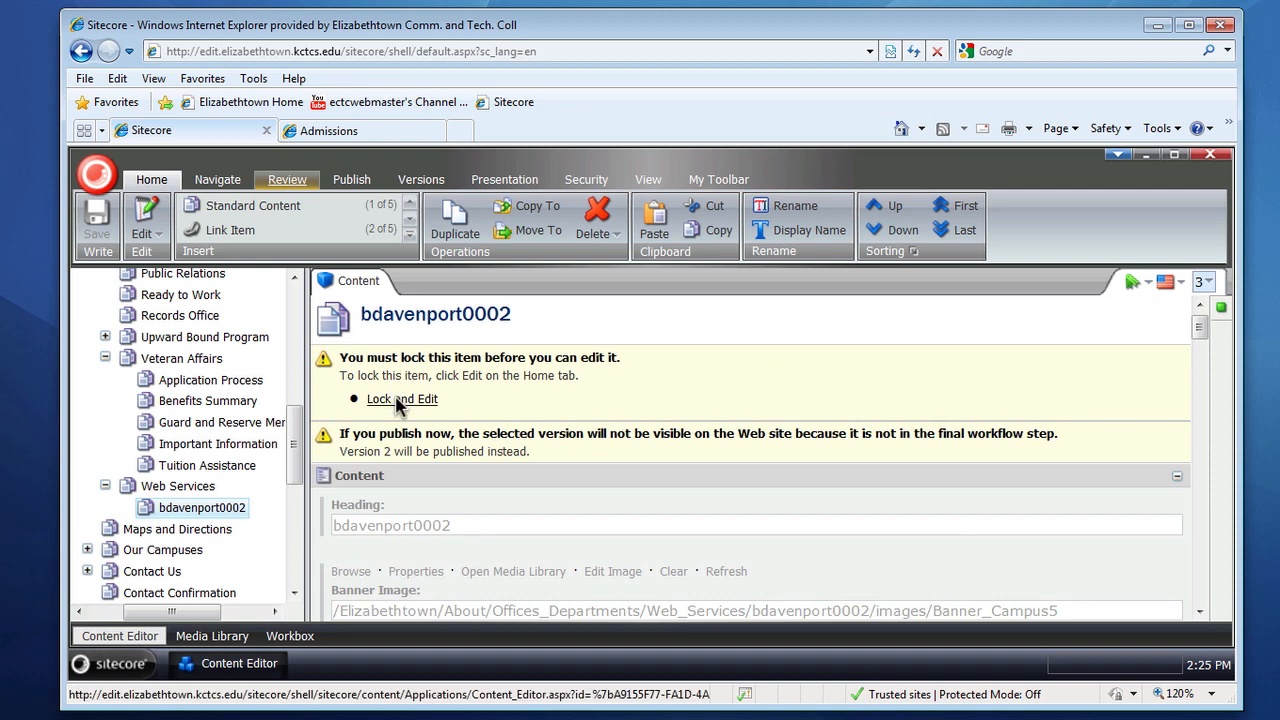
pyautogui.click(400, 398)
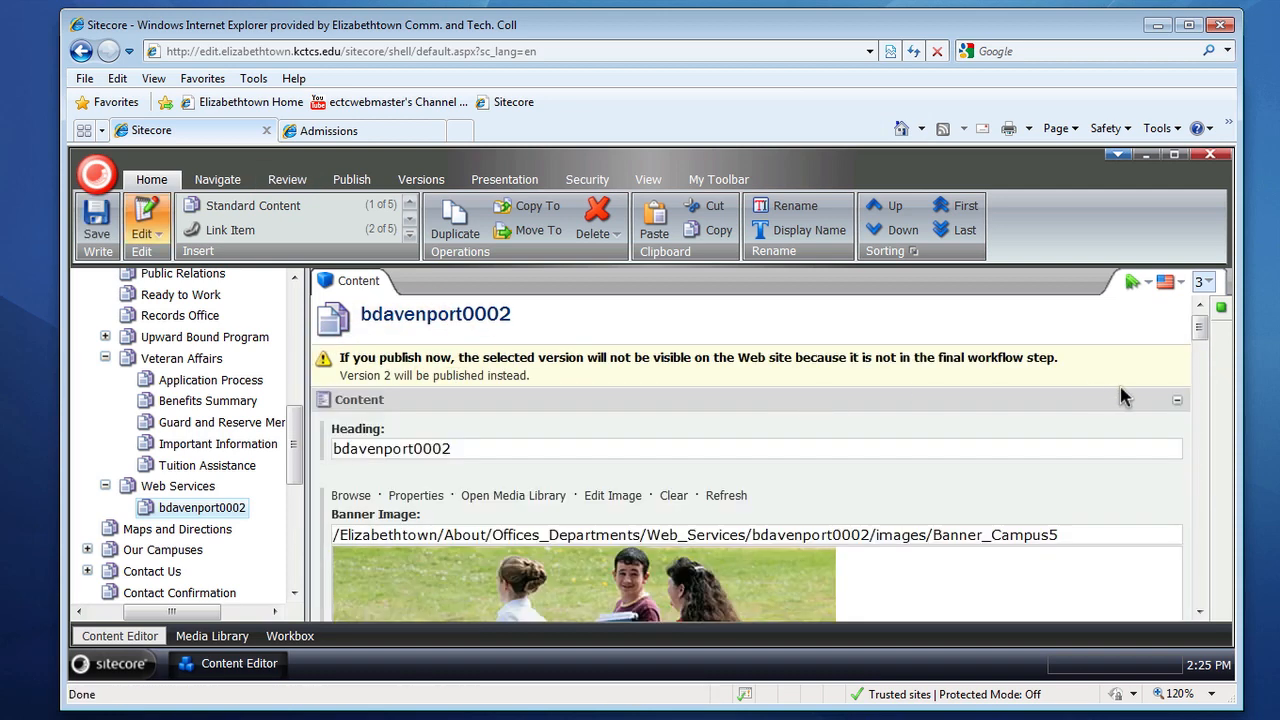
pyautogui.moveTo(1200, 338); pyautogui.dragTo(1197, 366)
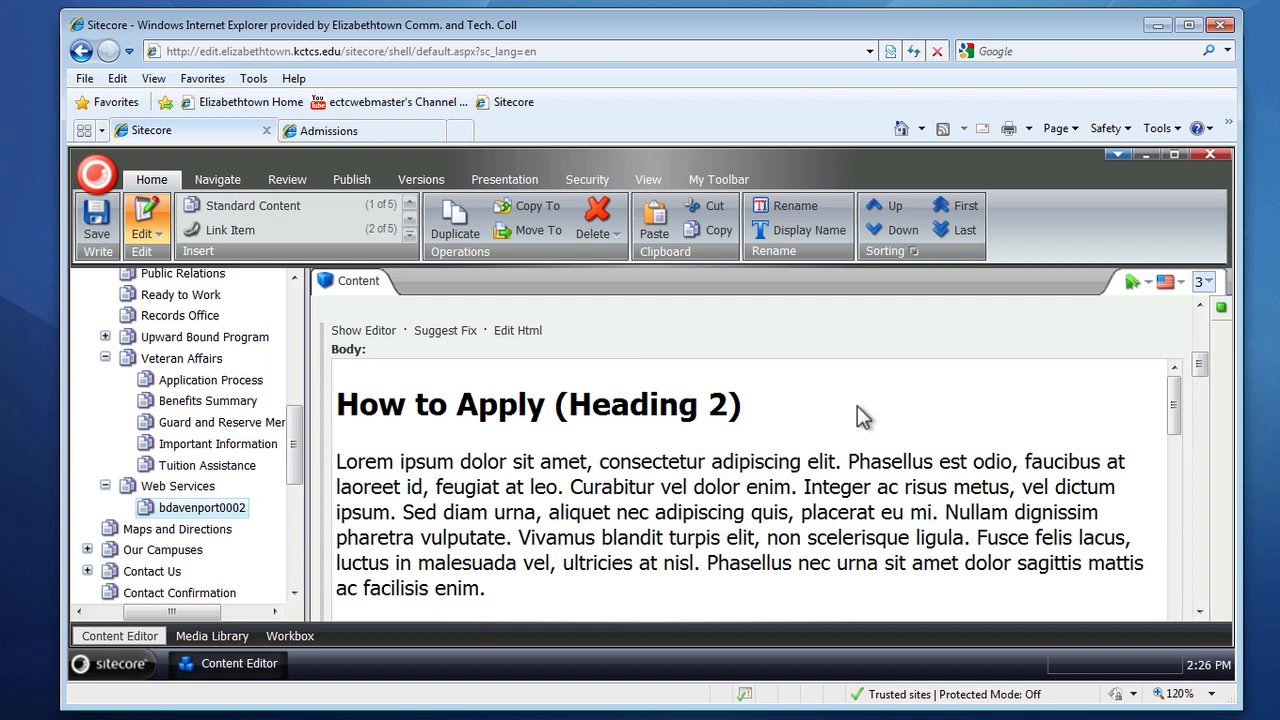
pyautogui.click(359, 330)
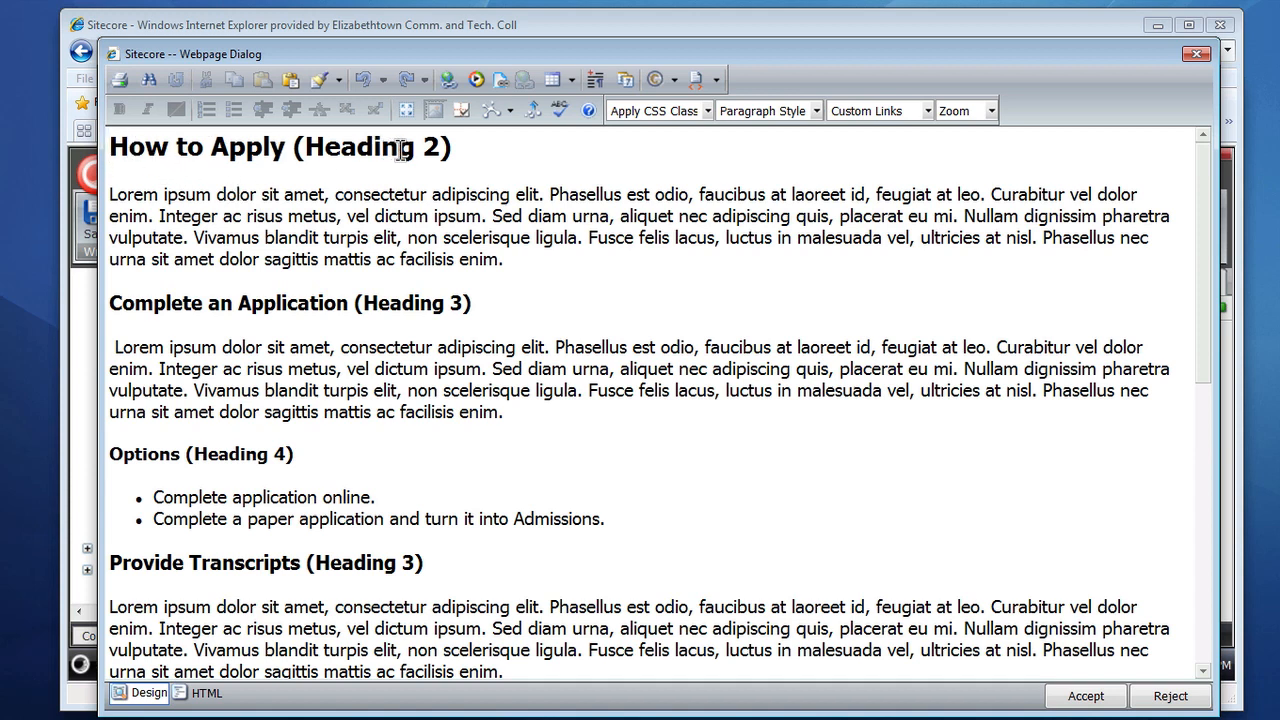
# Step: Inspect the paragraph styles of the 'How to Apply' heading and the paragraph beneath it
pyautogui.moveTo(303, 148); pyautogui.dragTo(440, 149)
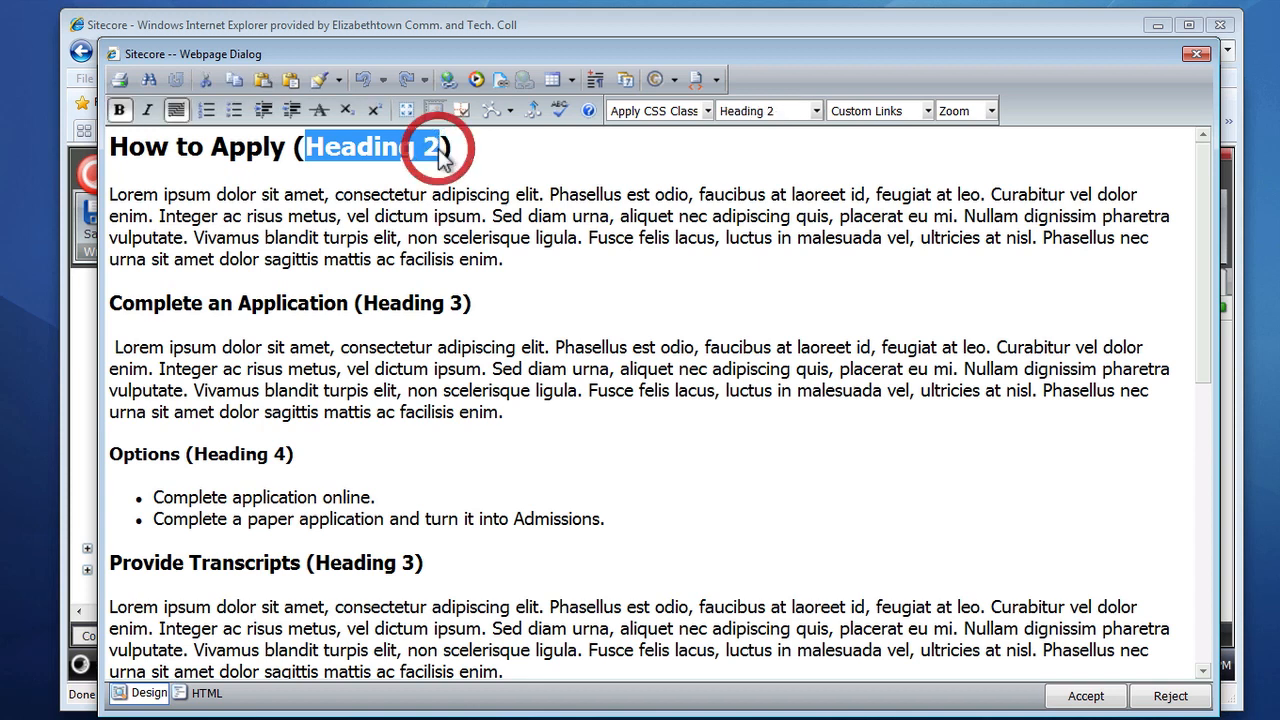
pyautogui.click(492, 175)
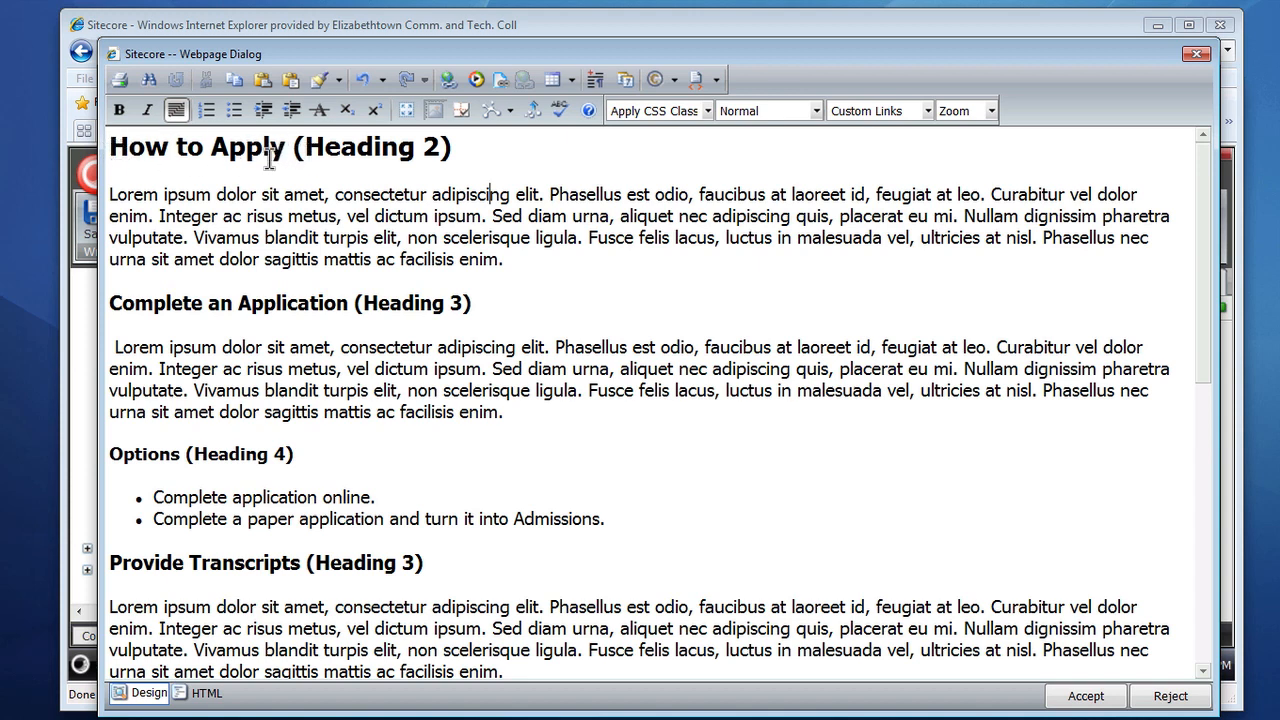
pyautogui.click(116, 147)
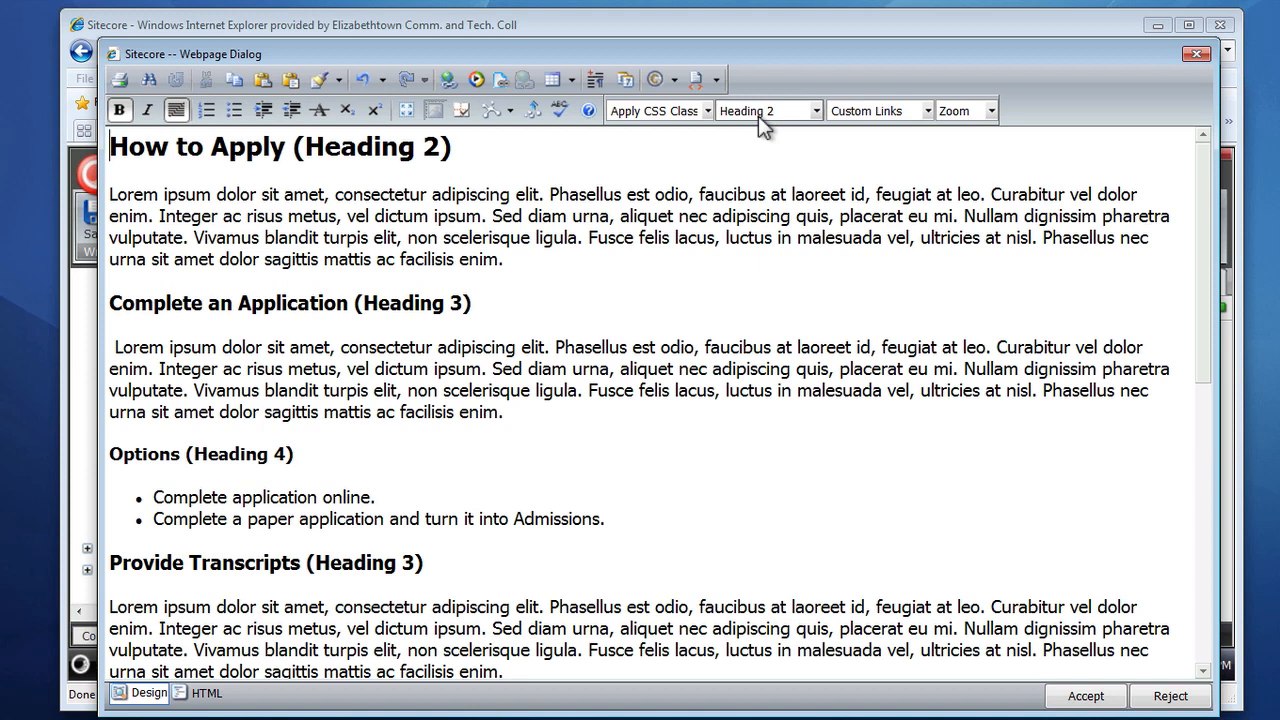
pyautogui.click(815, 112)
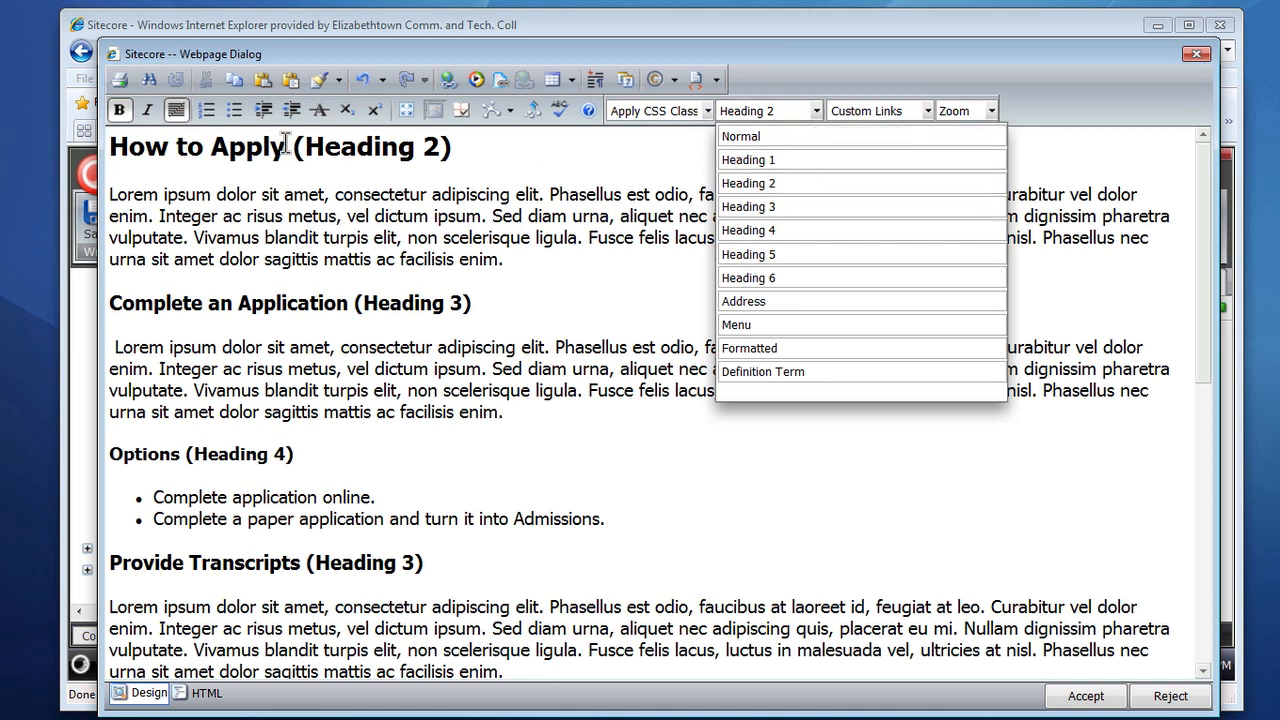
pyautogui.click(209, 146)
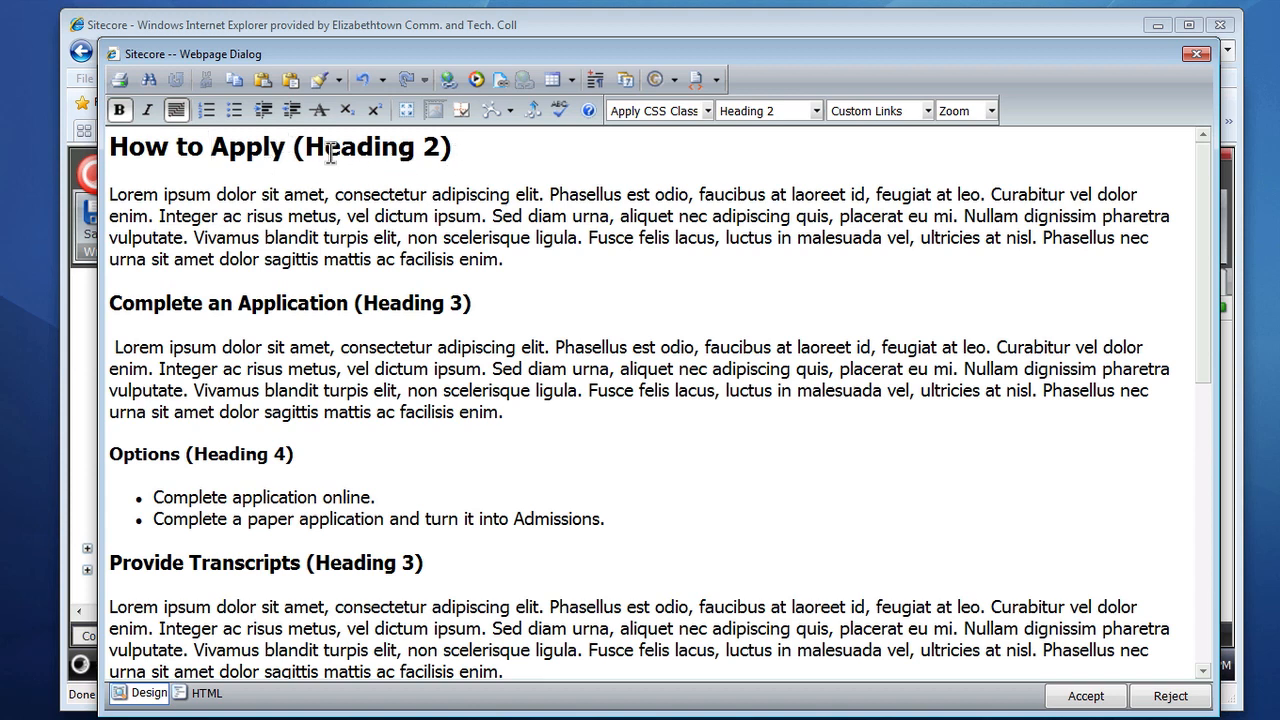
pyautogui.click(109, 195)
pyautogui.moveTo(109, 195); pyautogui.dragTo(503, 268)
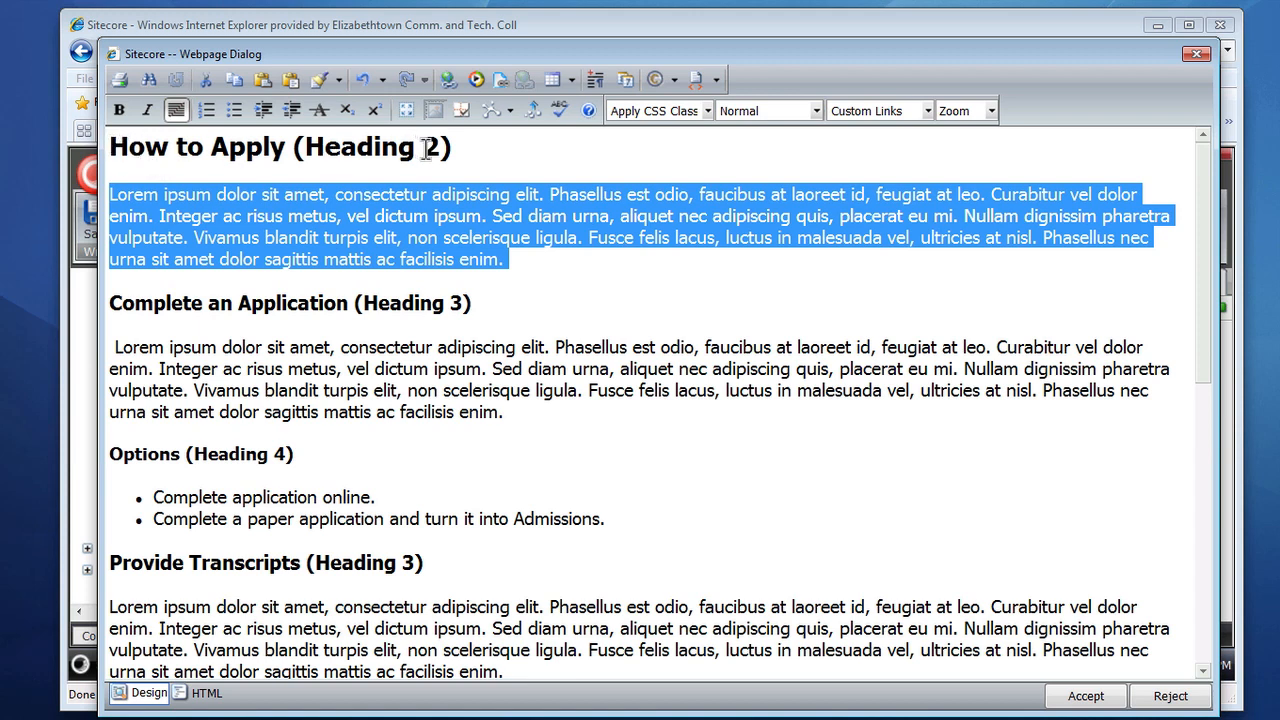
pyautogui.click(510, 158)
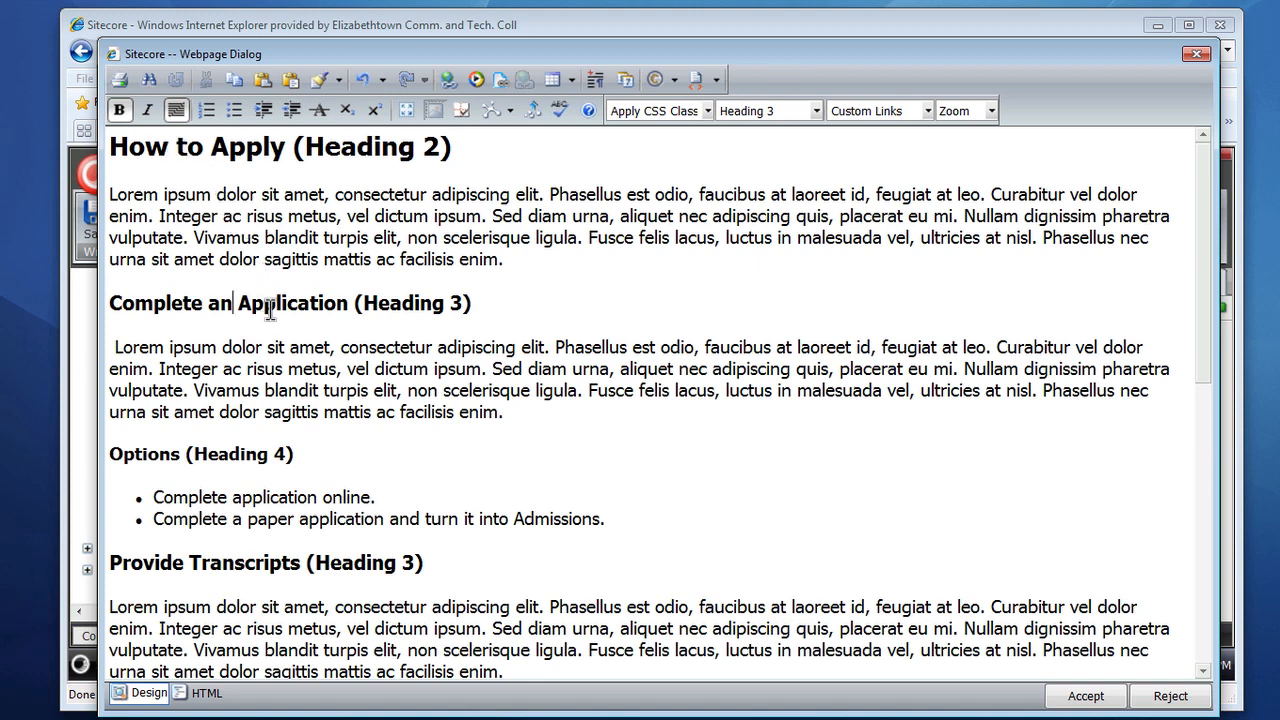
# Step: Compare the paragraph styles of the Heading 3 and Heading 4 subheadings, the bulleted list and body paragraphs
pyautogui.moveTo(363, 303); pyautogui.dragTo(463, 307)
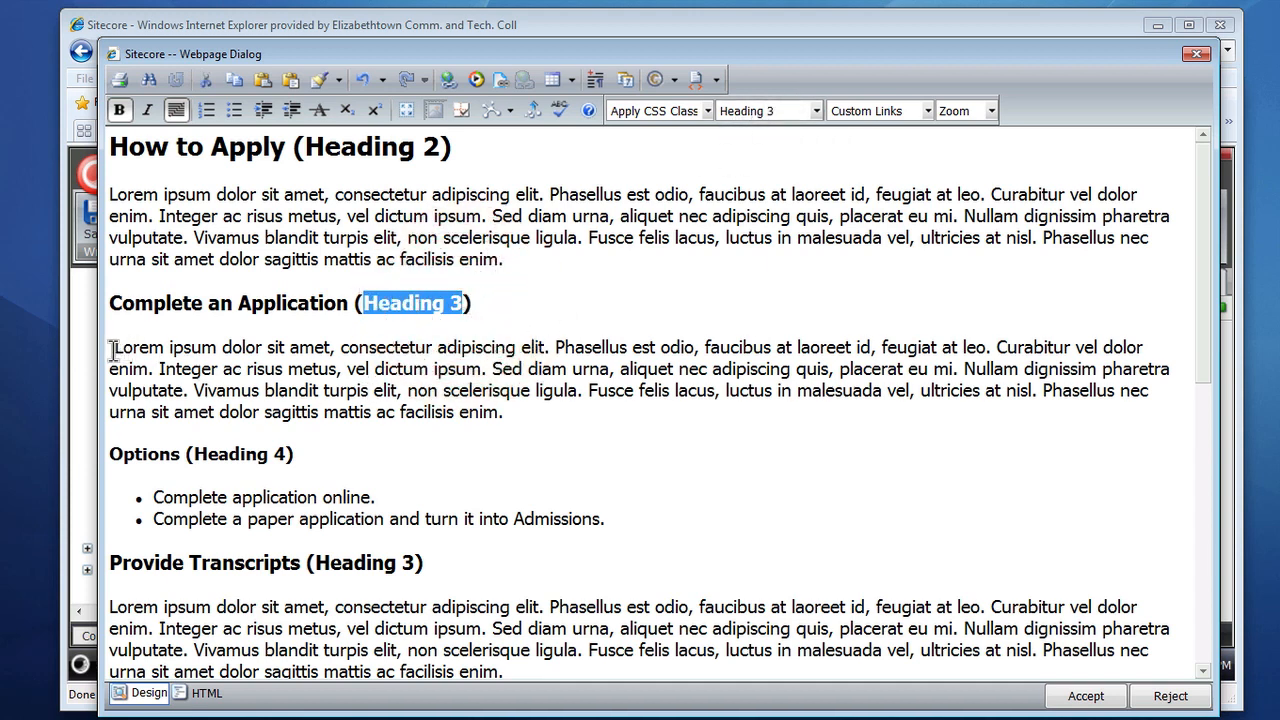
pyautogui.moveTo(114, 347); pyautogui.dragTo(530, 418)
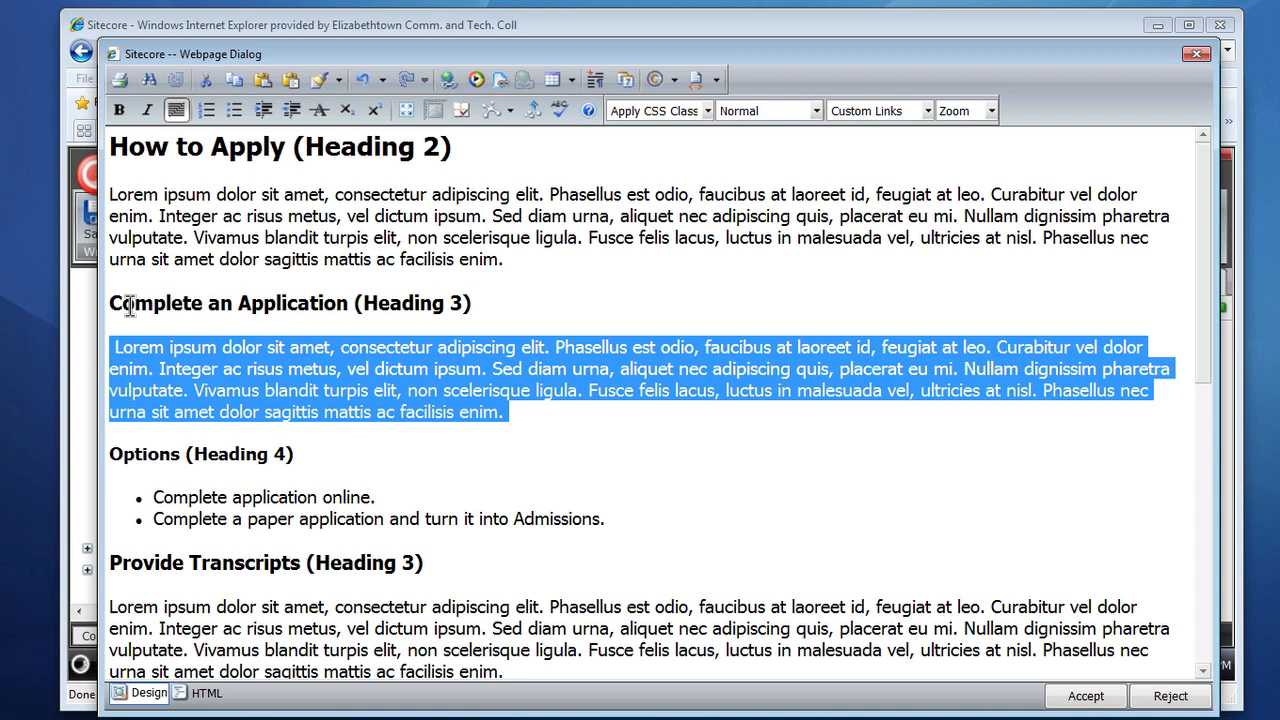
pyautogui.click(344, 448)
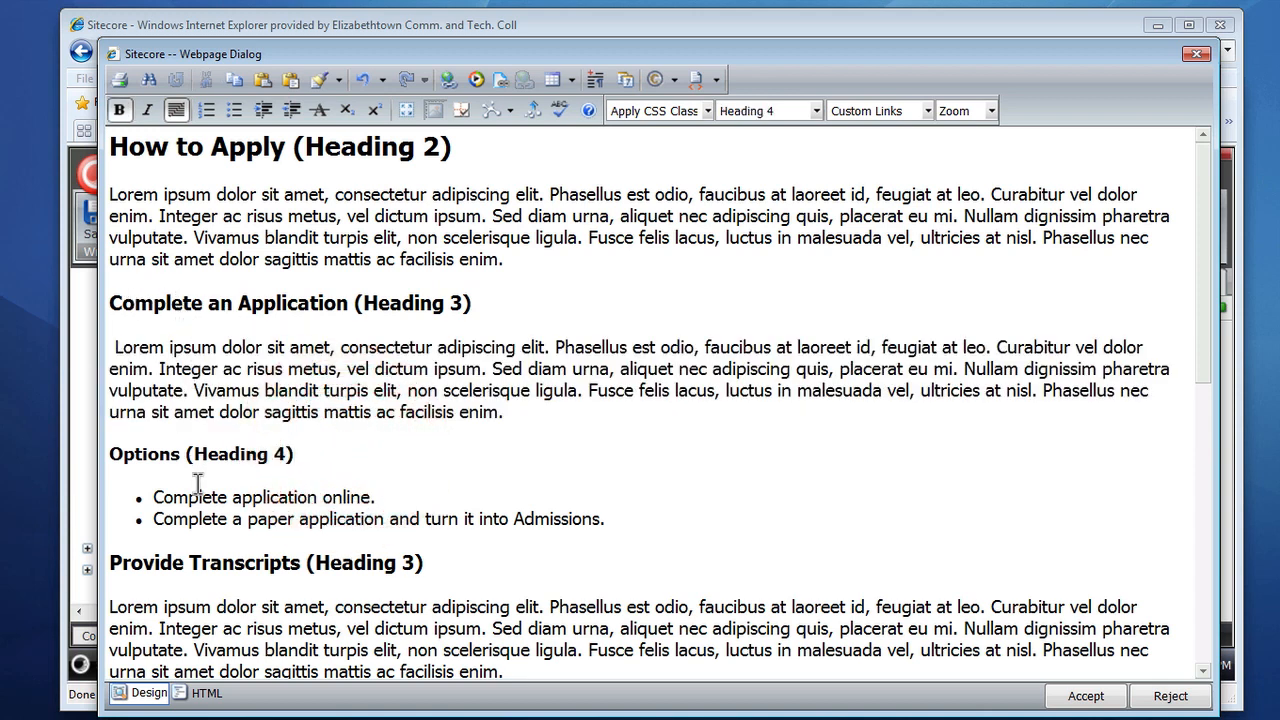
pyautogui.moveTo(112, 453); pyautogui.dragTo(303, 456)
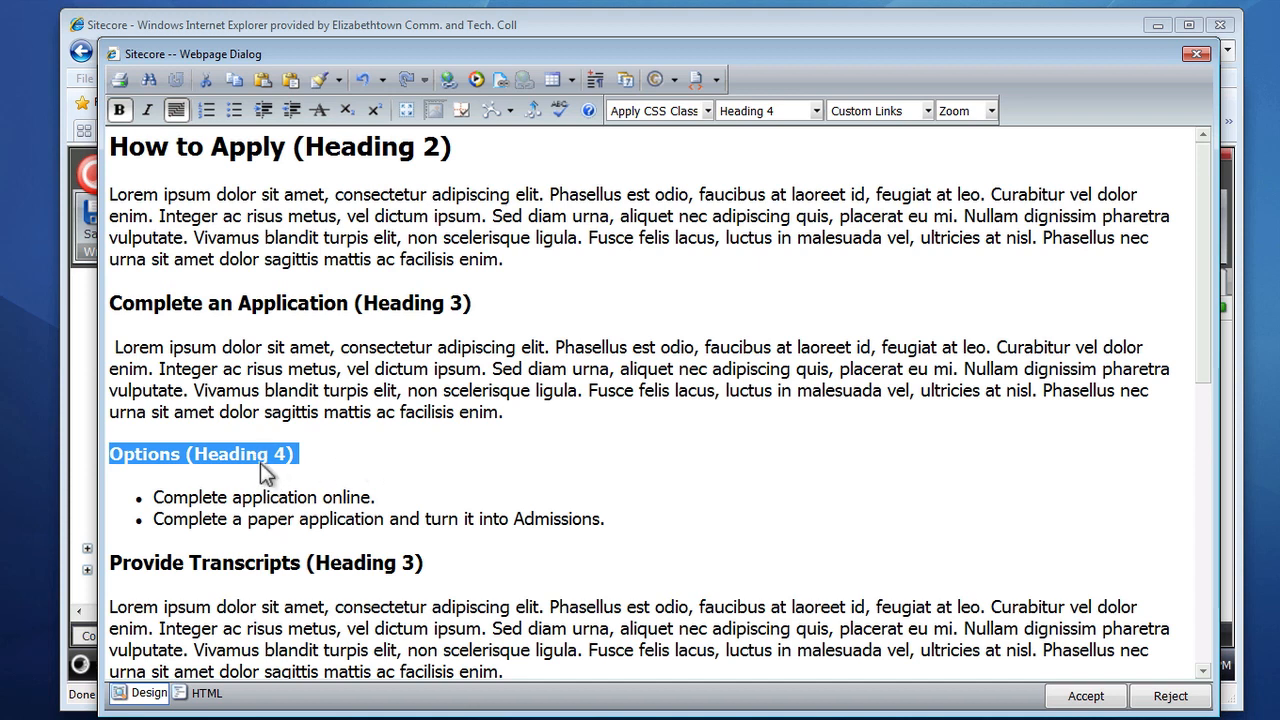
pyautogui.moveTo(155, 497); pyautogui.dragTo(601, 521)
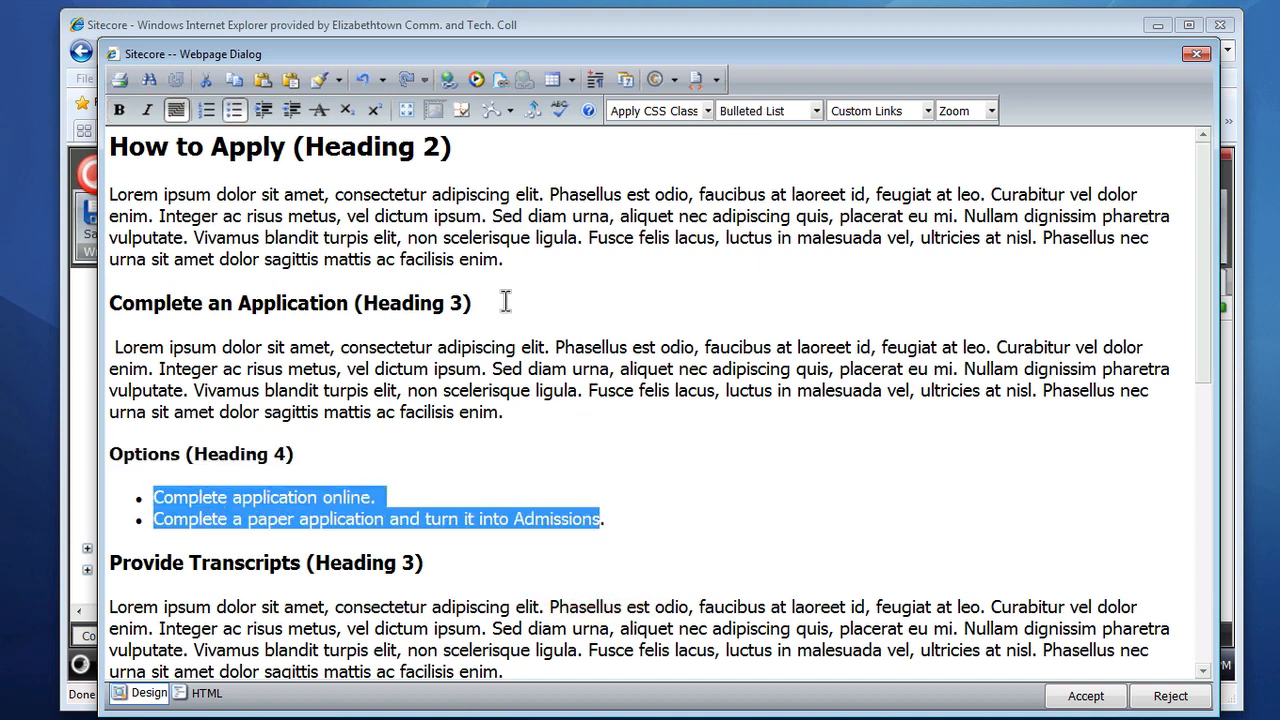
pyautogui.moveTo(465, 303); pyautogui.dragTo(112, 302)
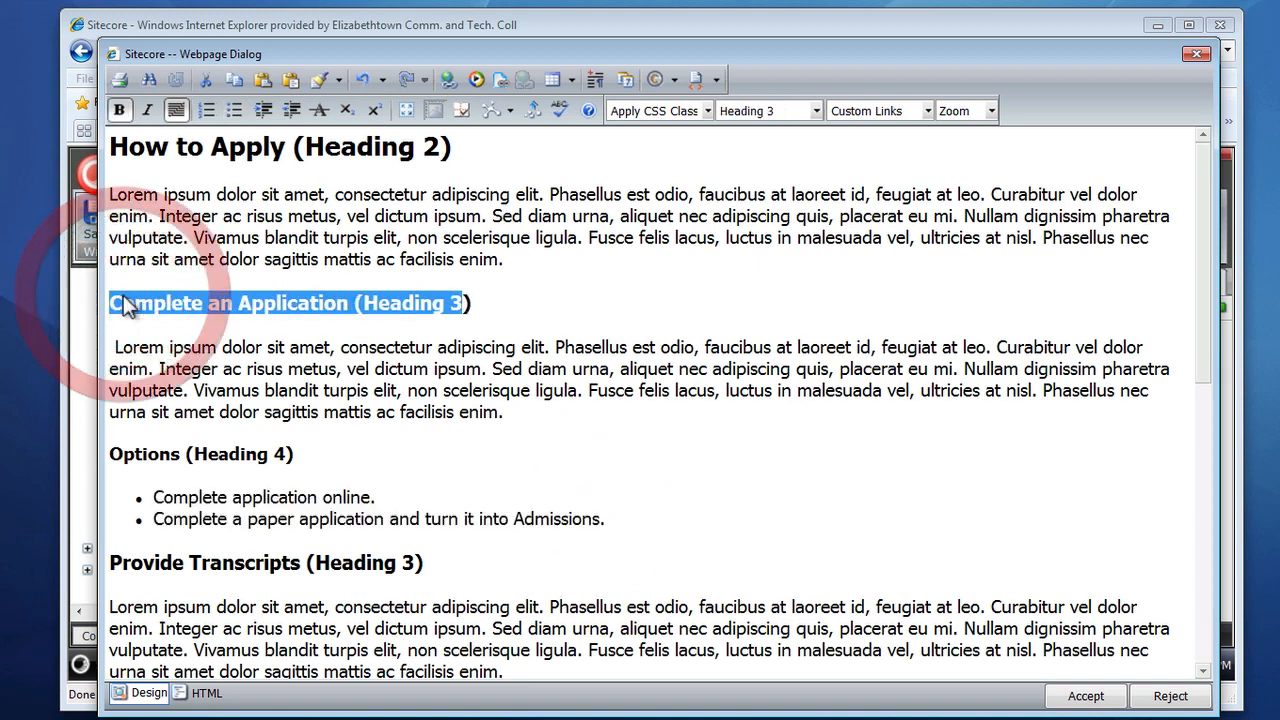
pyautogui.click(201, 457)
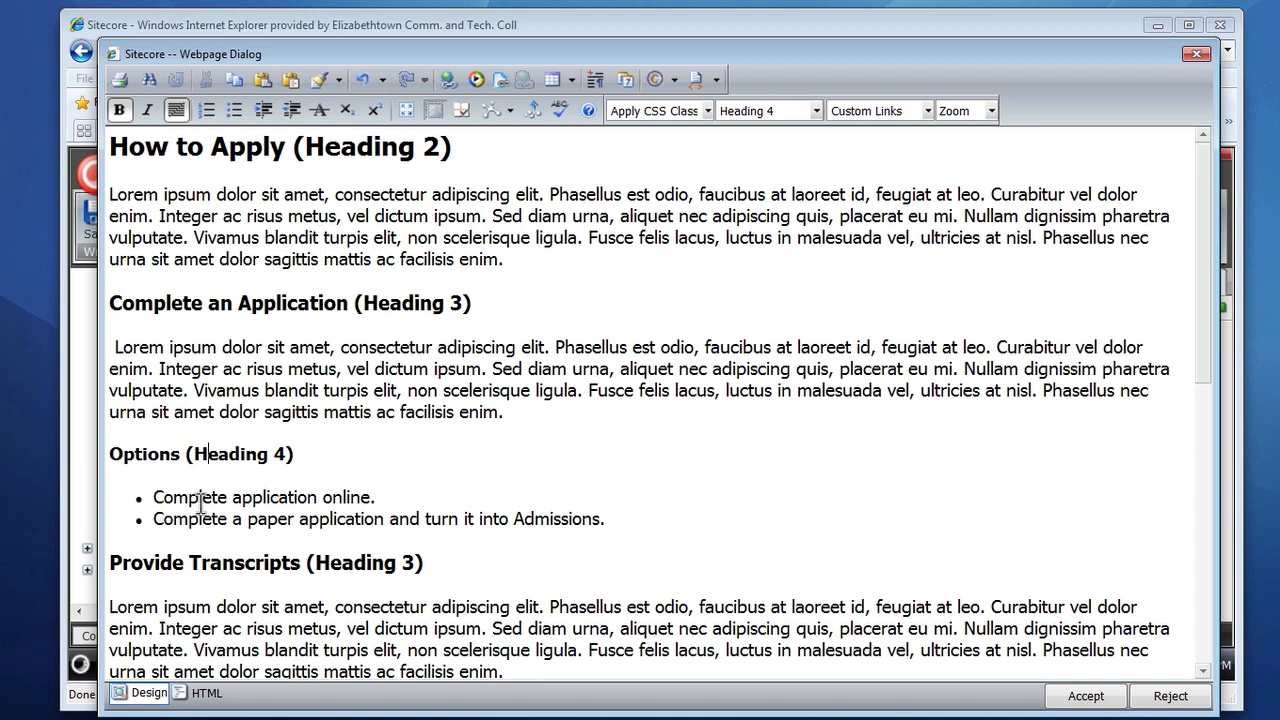
pyautogui.click(217, 497)
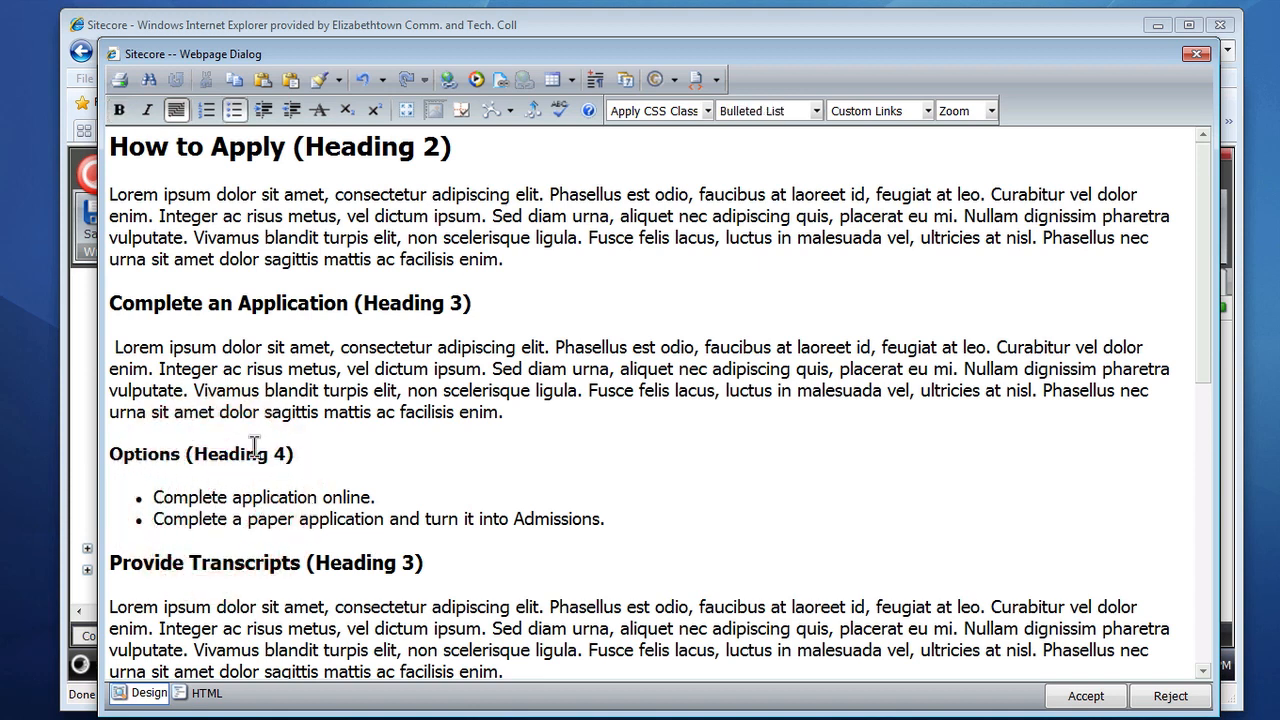
pyautogui.click(149, 454)
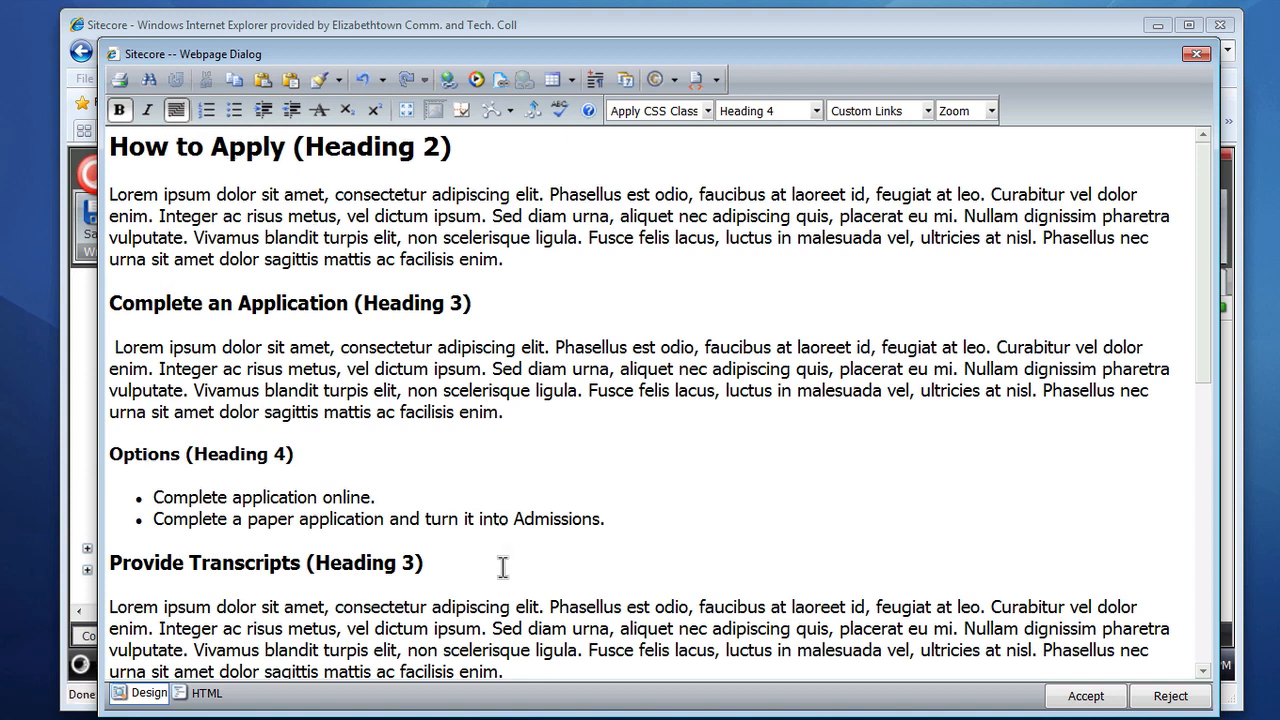
pyautogui.click(387, 566)
pyautogui.moveTo(110, 562); pyautogui.dragTo(325, 562)
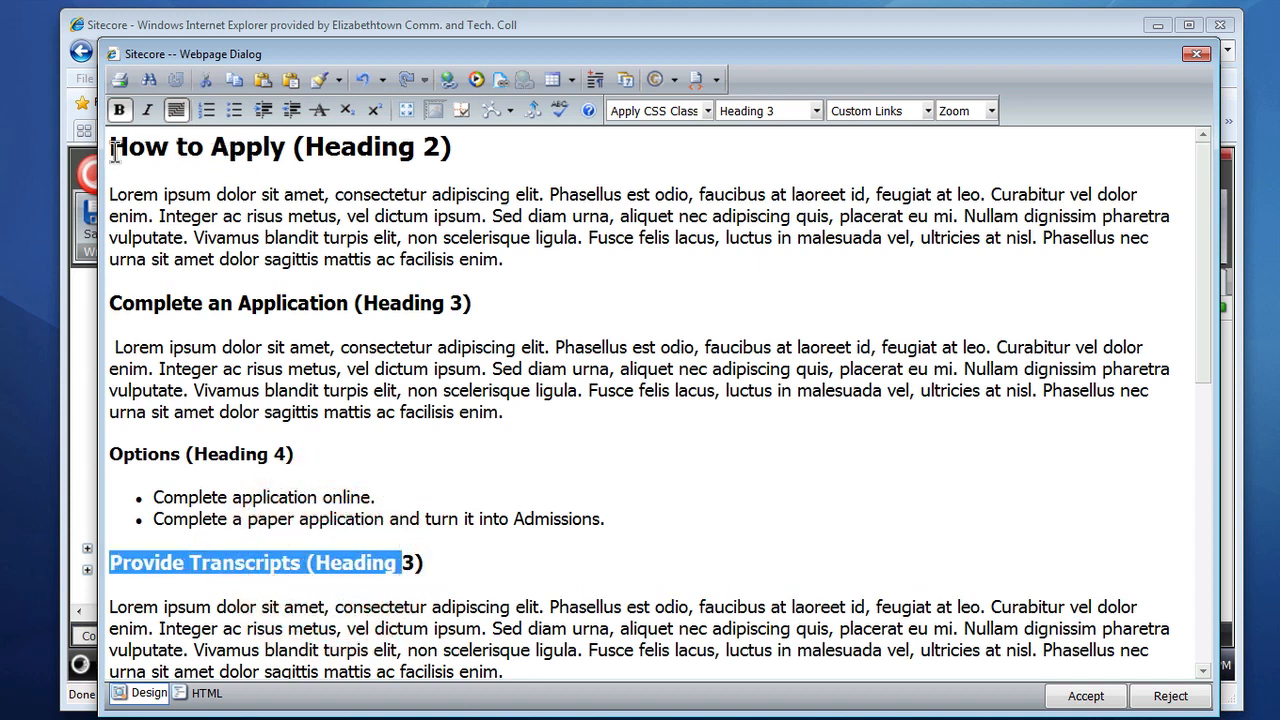
pyautogui.moveTo(110, 146); pyautogui.dragTo(313, 146)
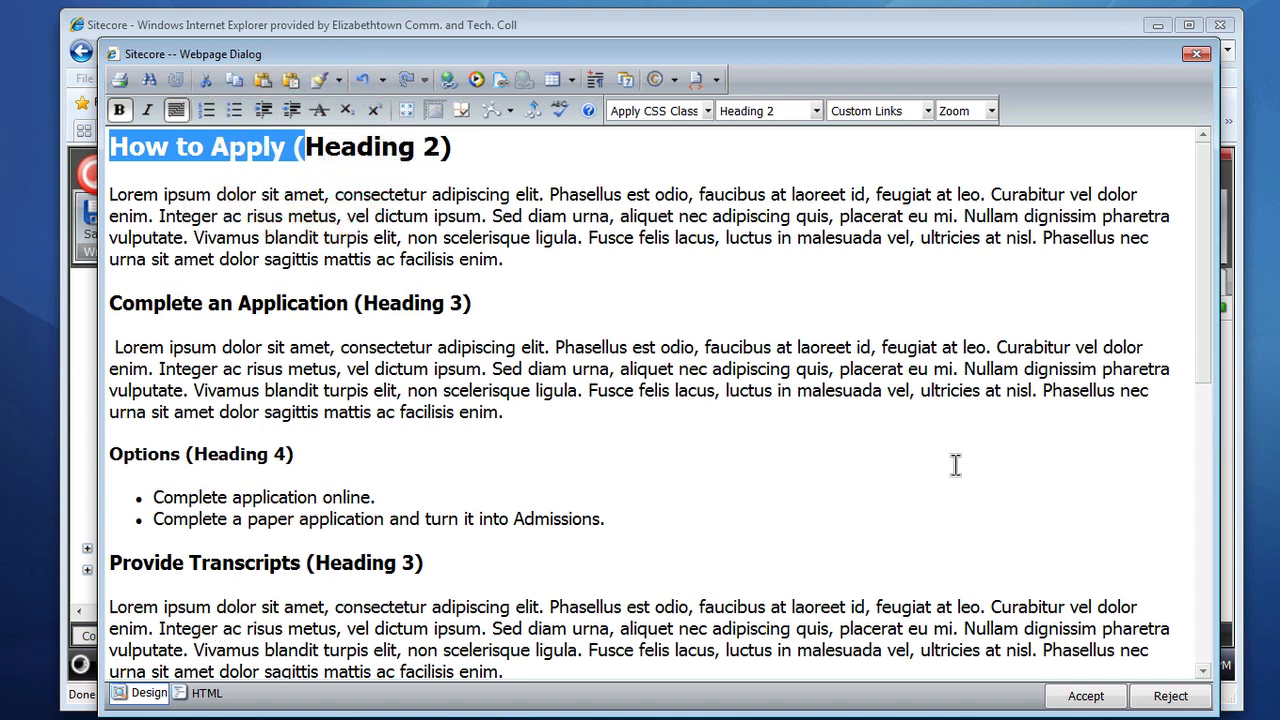
# Step: Go through the lower sections, selecting each Heading 2 title and its paragraph to check their styles
pyautogui.scroll(-2, 955, 465)
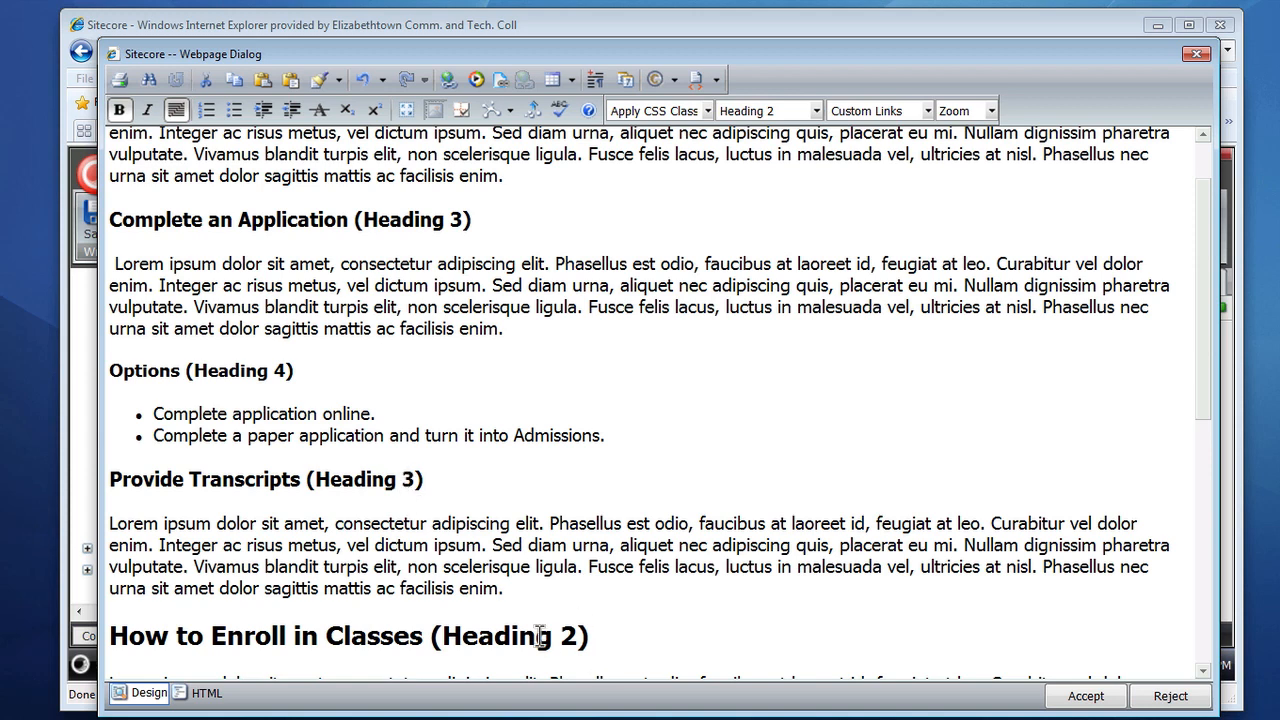
pyautogui.click(113, 636)
pyautogui.moveTo(113, 636); pyautogui.dragTo(594, 636)
pyautogui.scroll(2, 592, 636)
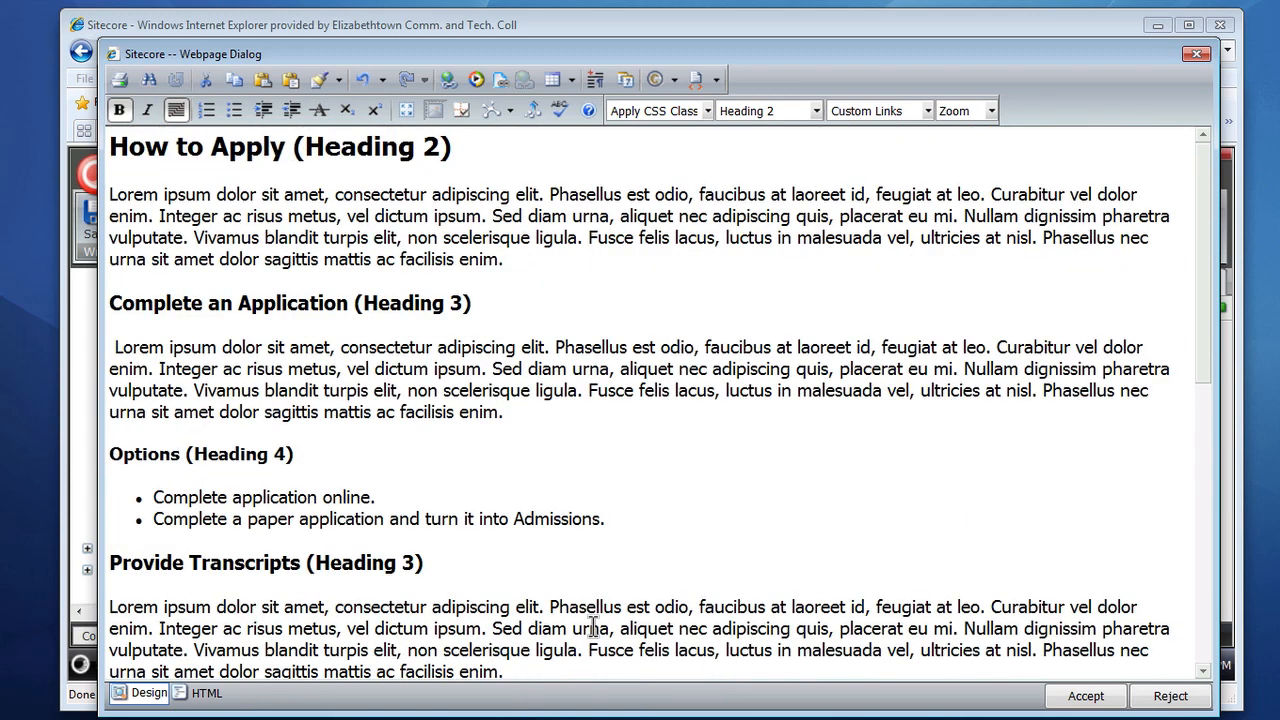
pyautogui.click(810, 433)
pyautogui.scroll(-8, 810, 433)
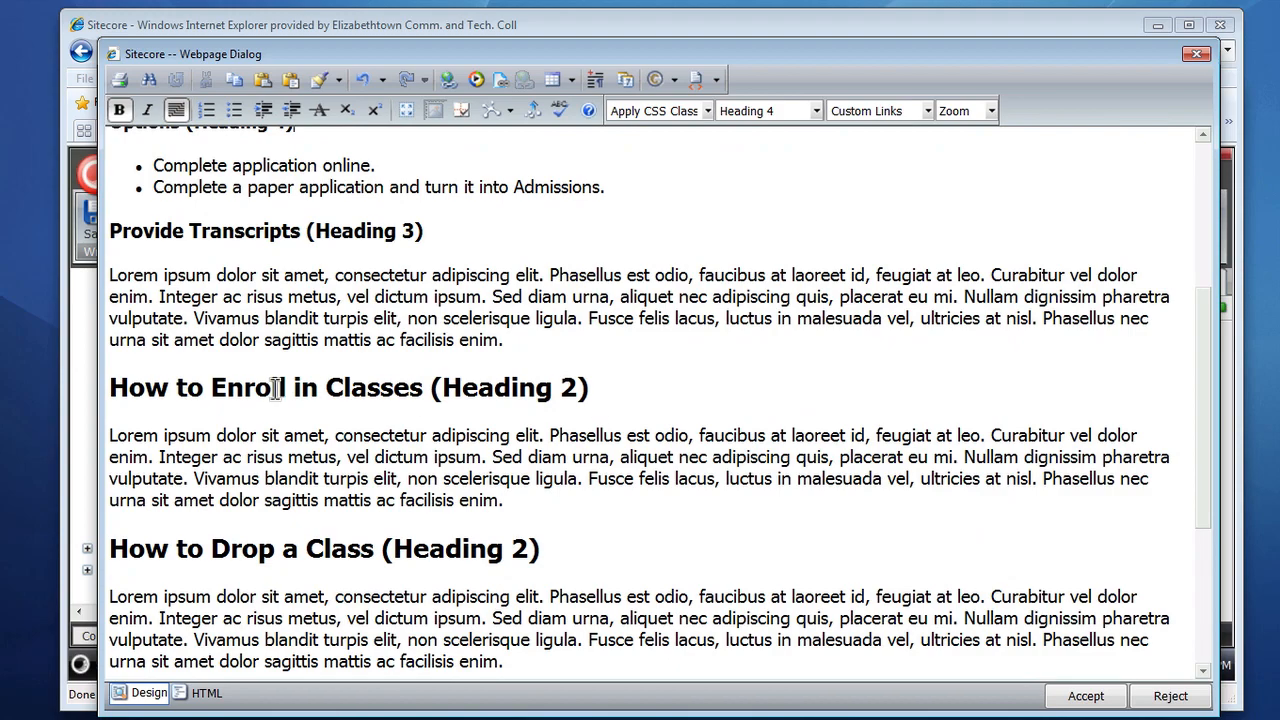
pyautogui.moveTo(110, 385); pyautogui.dragTo(80, 17)
pyautogui.scroll(-15, 547, 296)
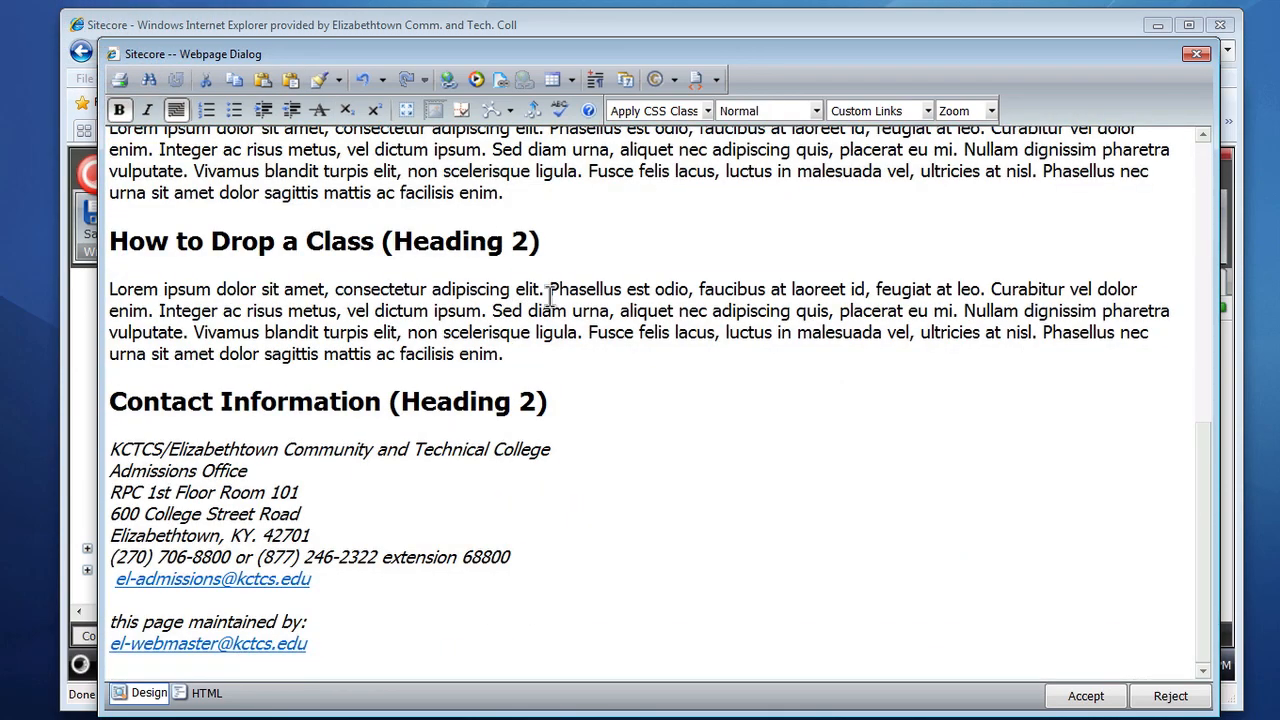
pyautogui.scroll(10, 547, 296)
pyautogui.scroll(-3, 547, 296)
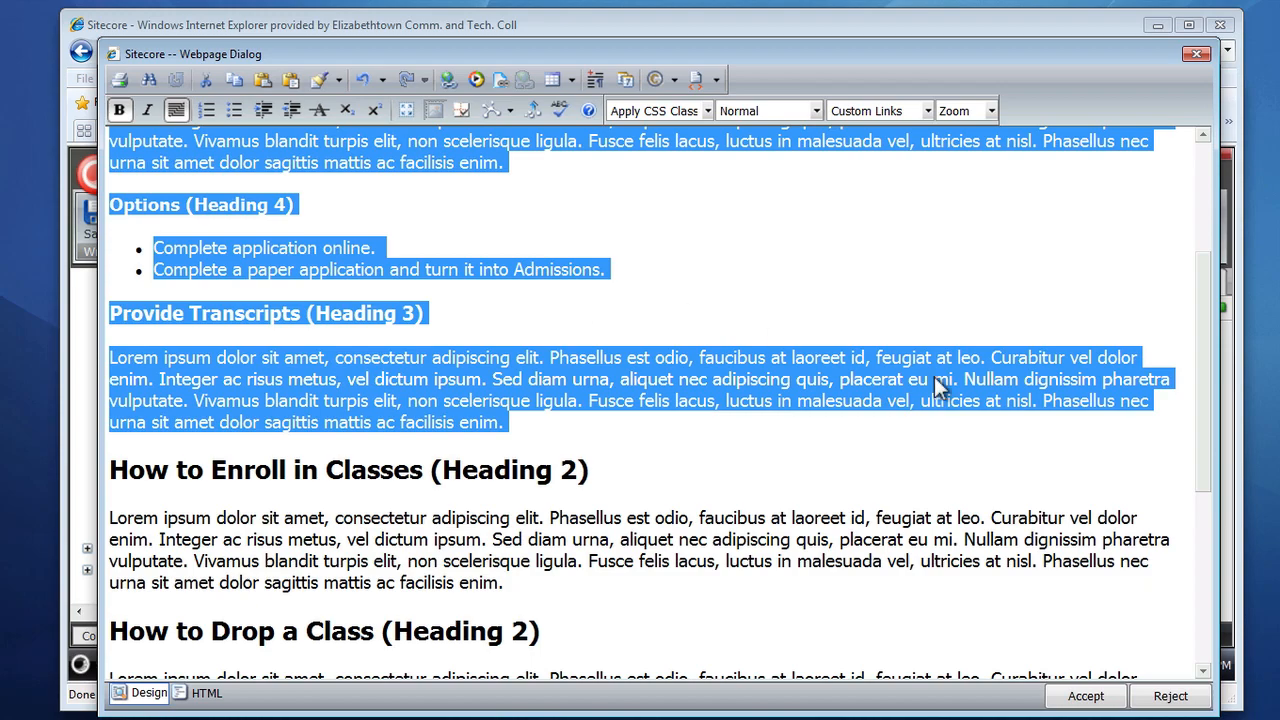
pyautogui.scroll(-4, 934, 376)
pyautogui.scroll(4, 936, 376)
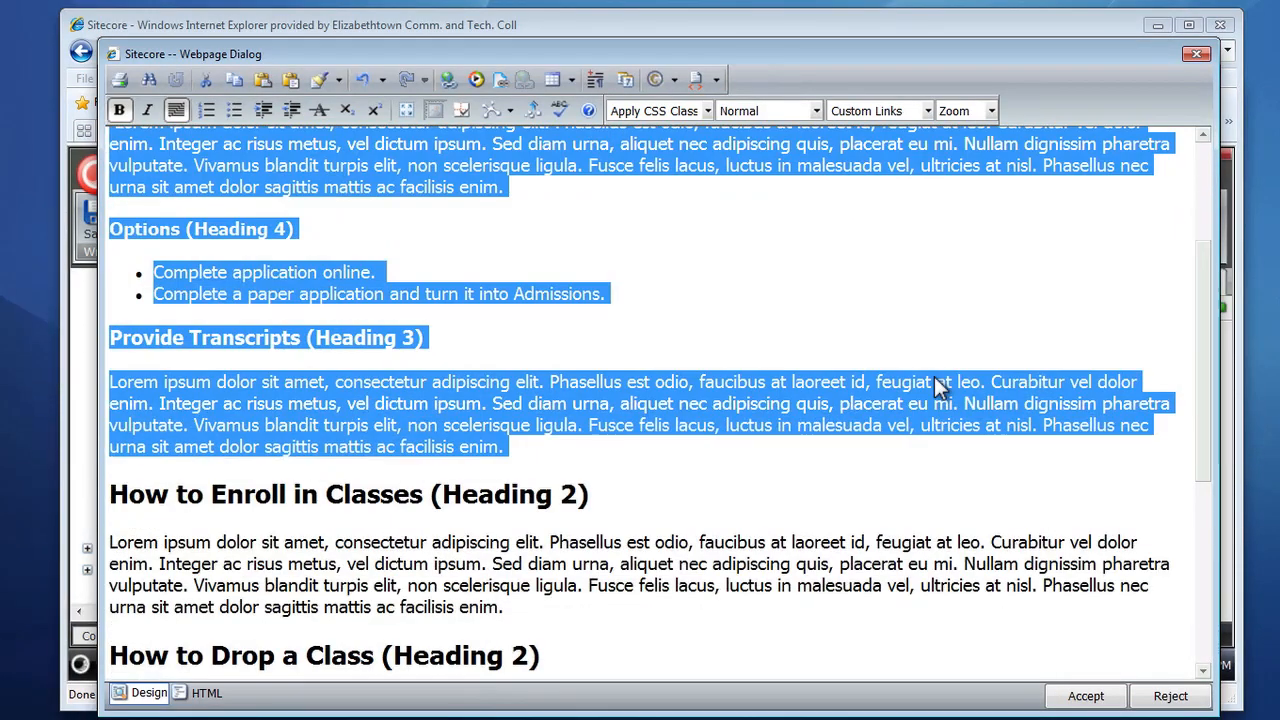
pyautogui.scroll(-1, 936, 380)
pyautogui.click(260, 520)
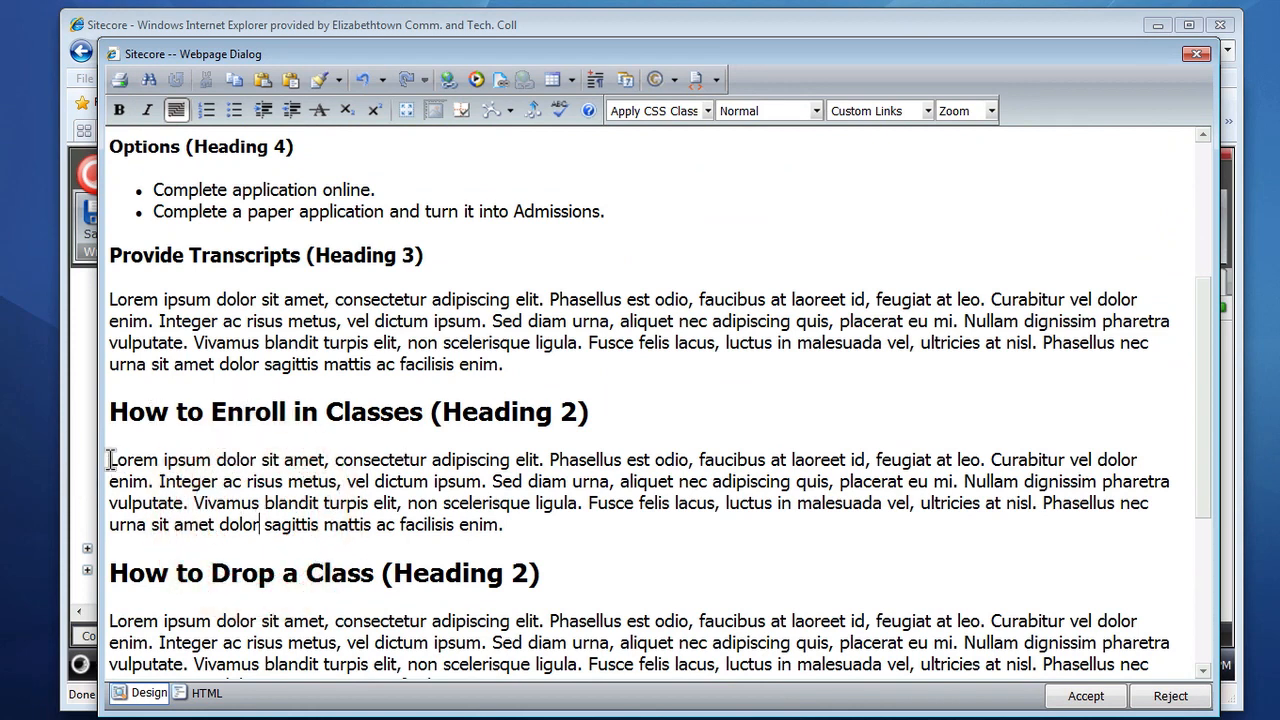
pyautogui.moveTo(128, 460); pyautogui.dragTo(508, 528)
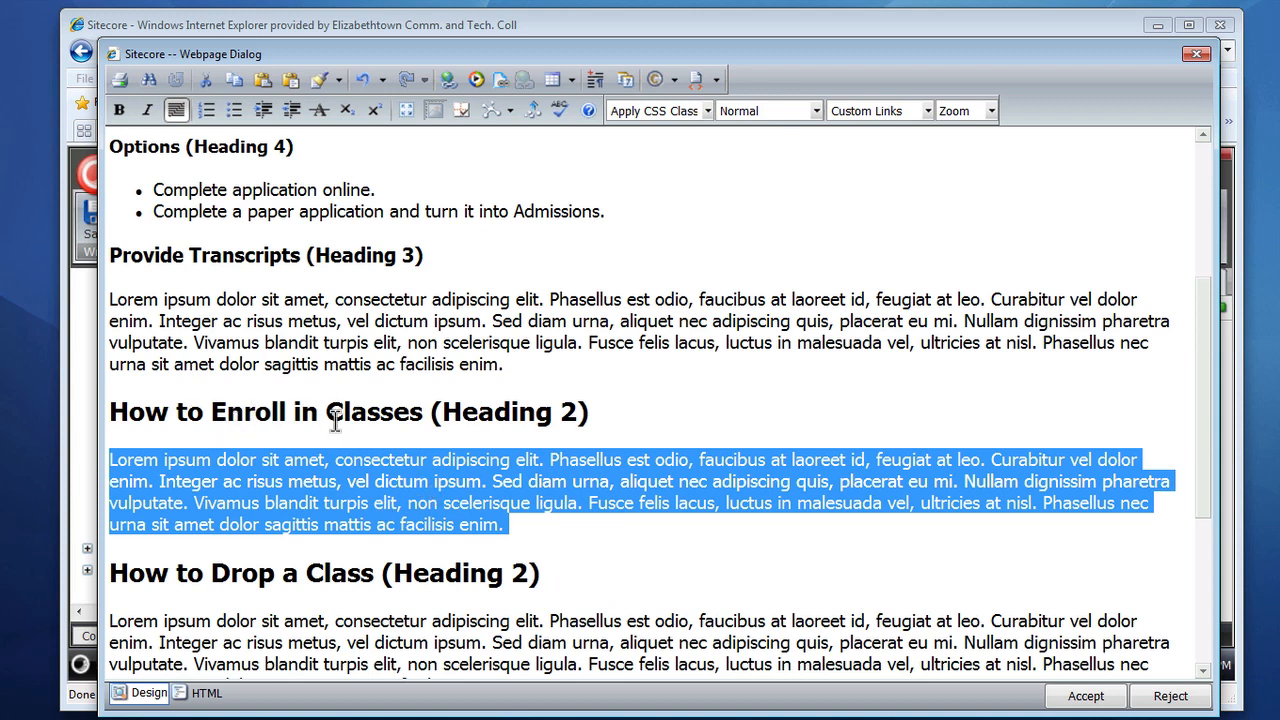
pyautogui.scroll(-1, 766, 591)
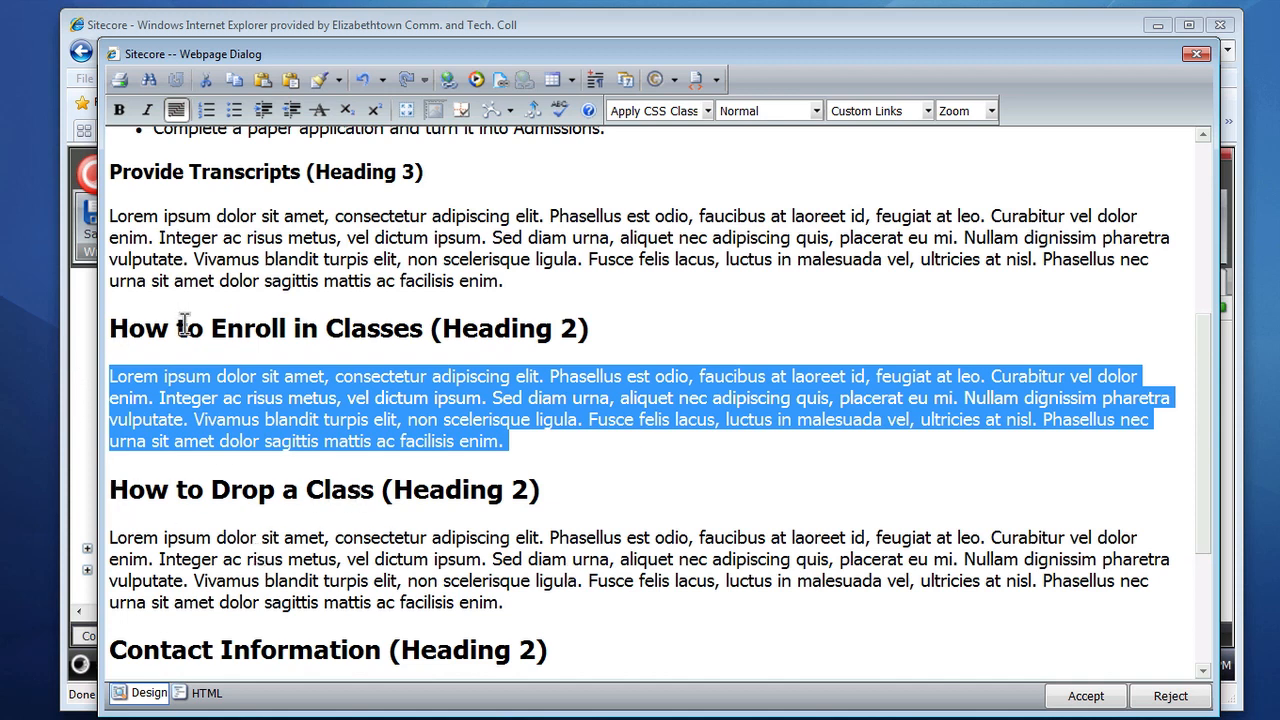
pyautogui.moveTo(112, 489); pyautogui.dragTo(545, 494)
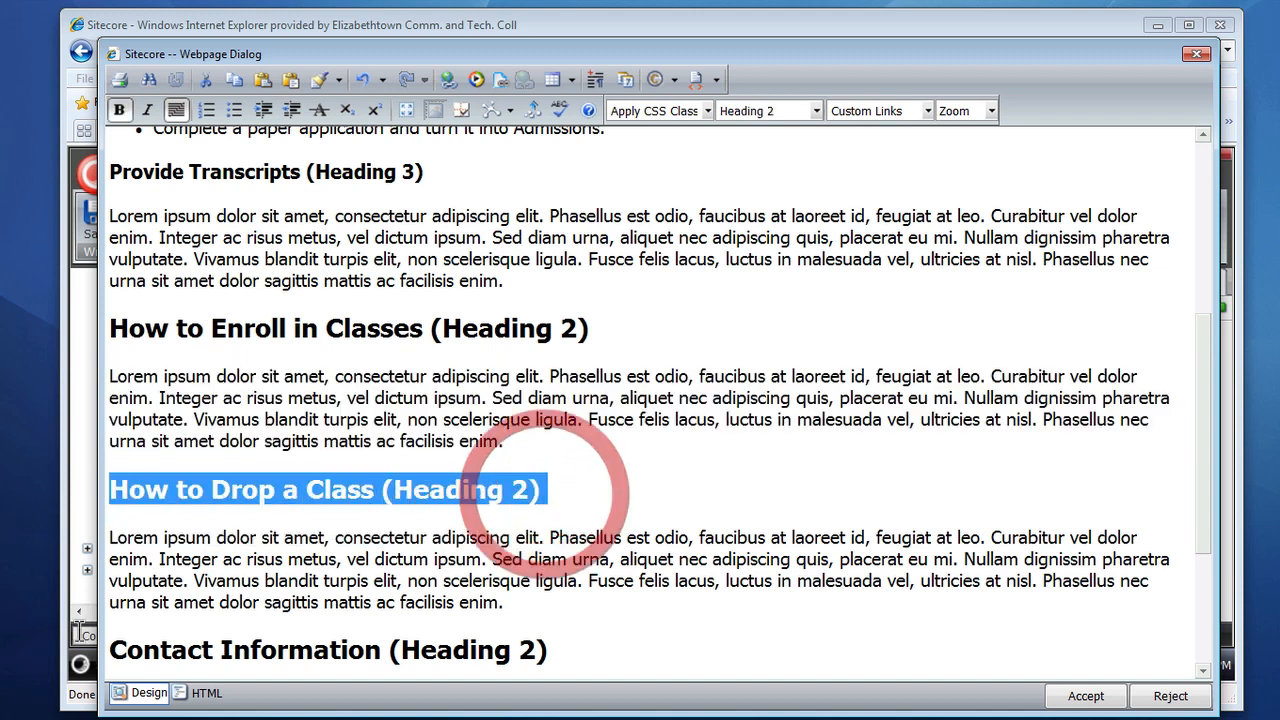
pyautogui.click(116, 538)
pyautogui.moveTo(116, 538); pyautogui.dragTo(514, 604)
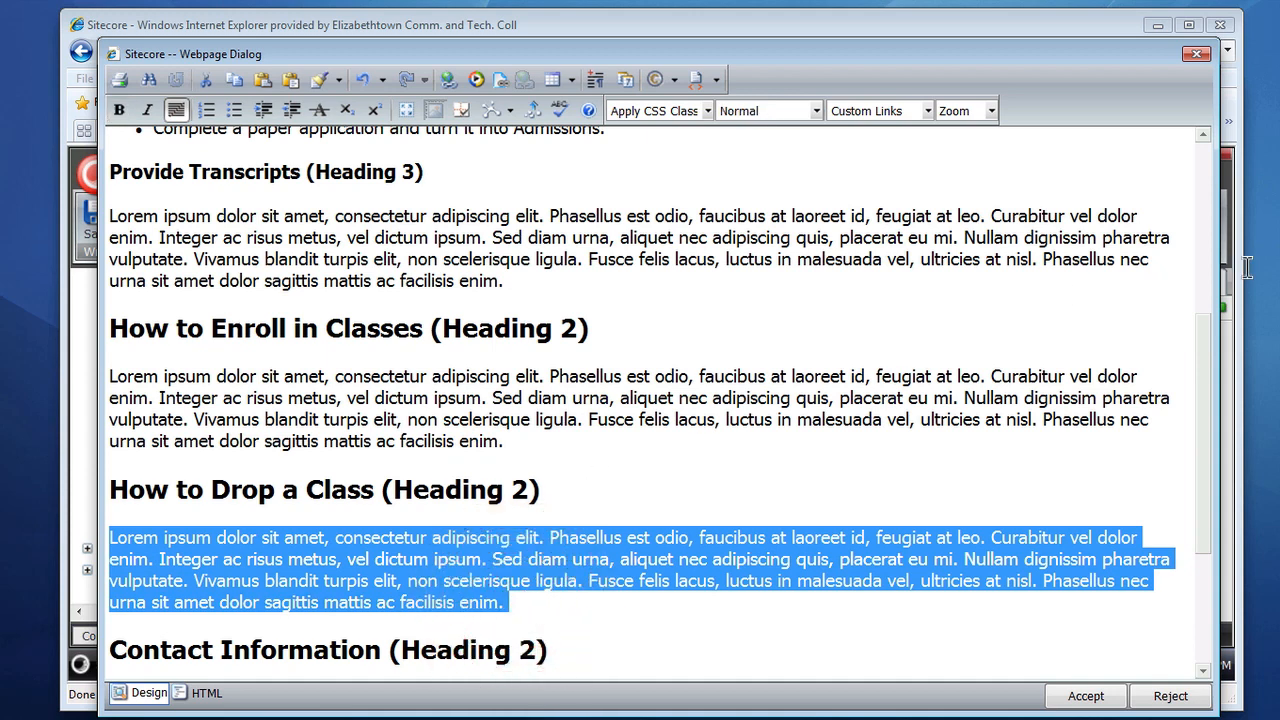
pyautogui.click(449, 315)
pyautogui.scroll(4, 449, 315)
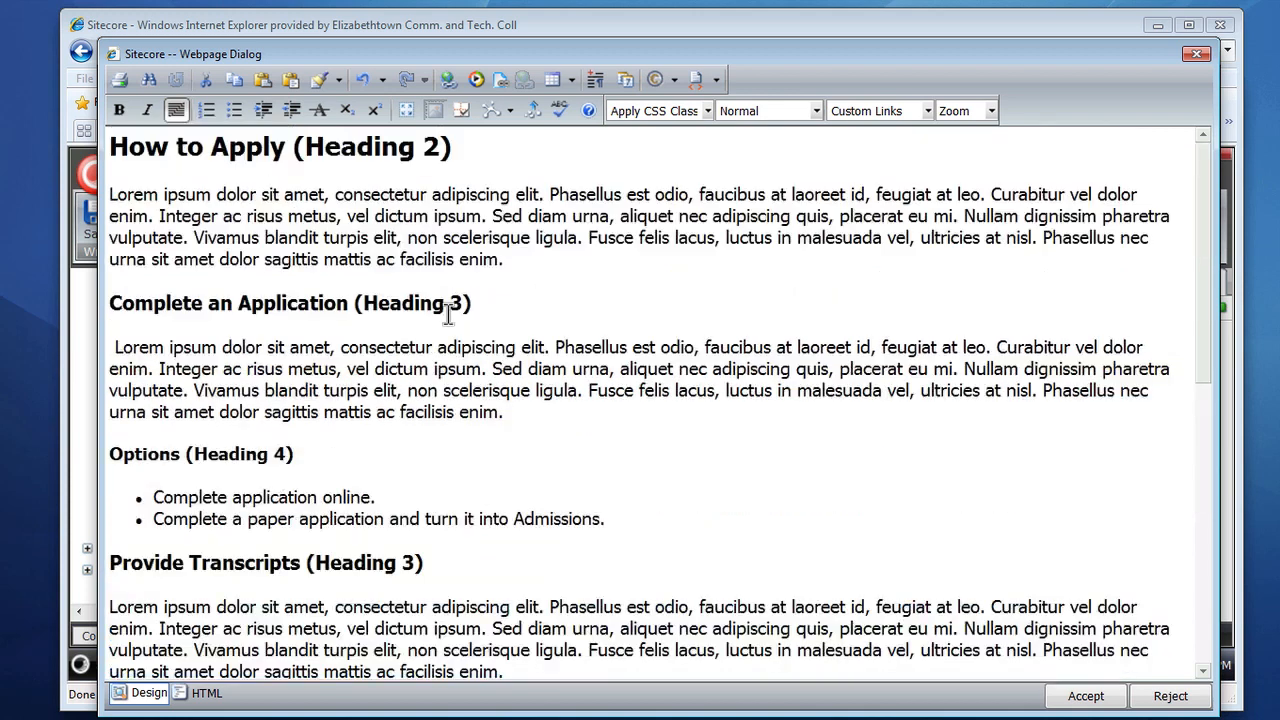
# Step: Open the paragraph style list on the 'How to Apply' heading, then check the styles of the Heading 3 and Heading 4 subheadings
pyautogui.click(369, 146)
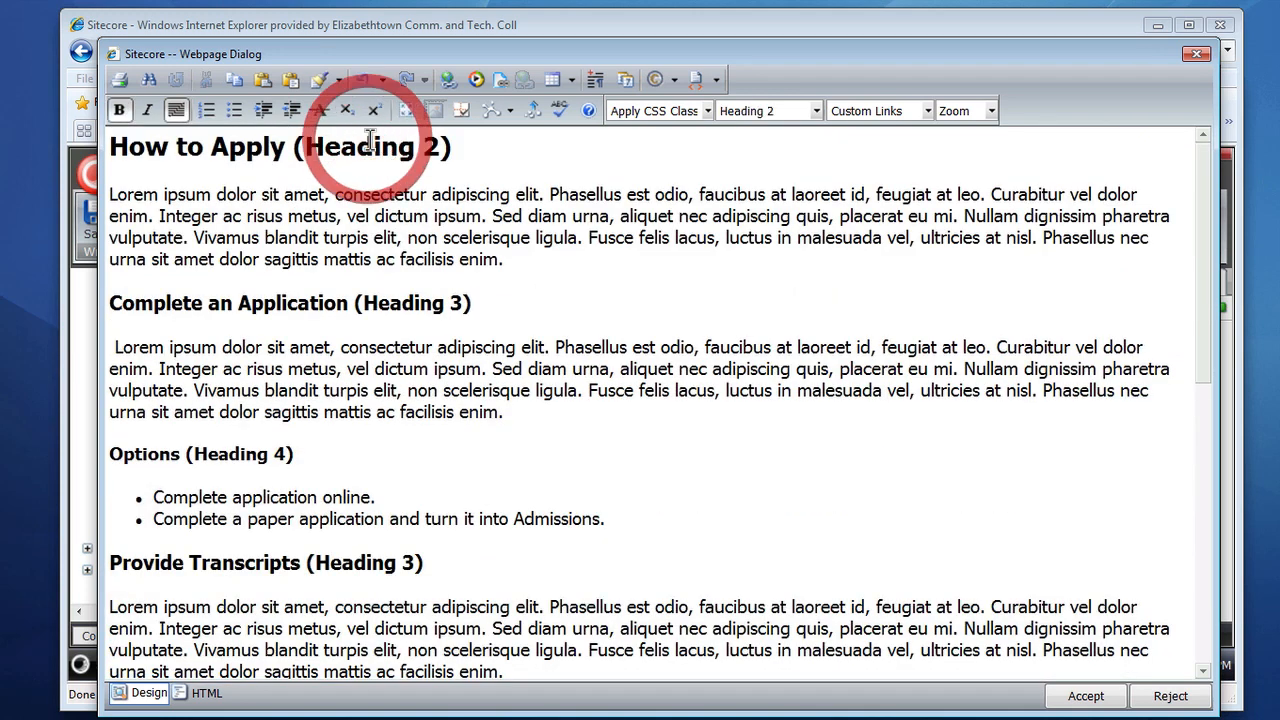
pyautogui.click(816, 113)
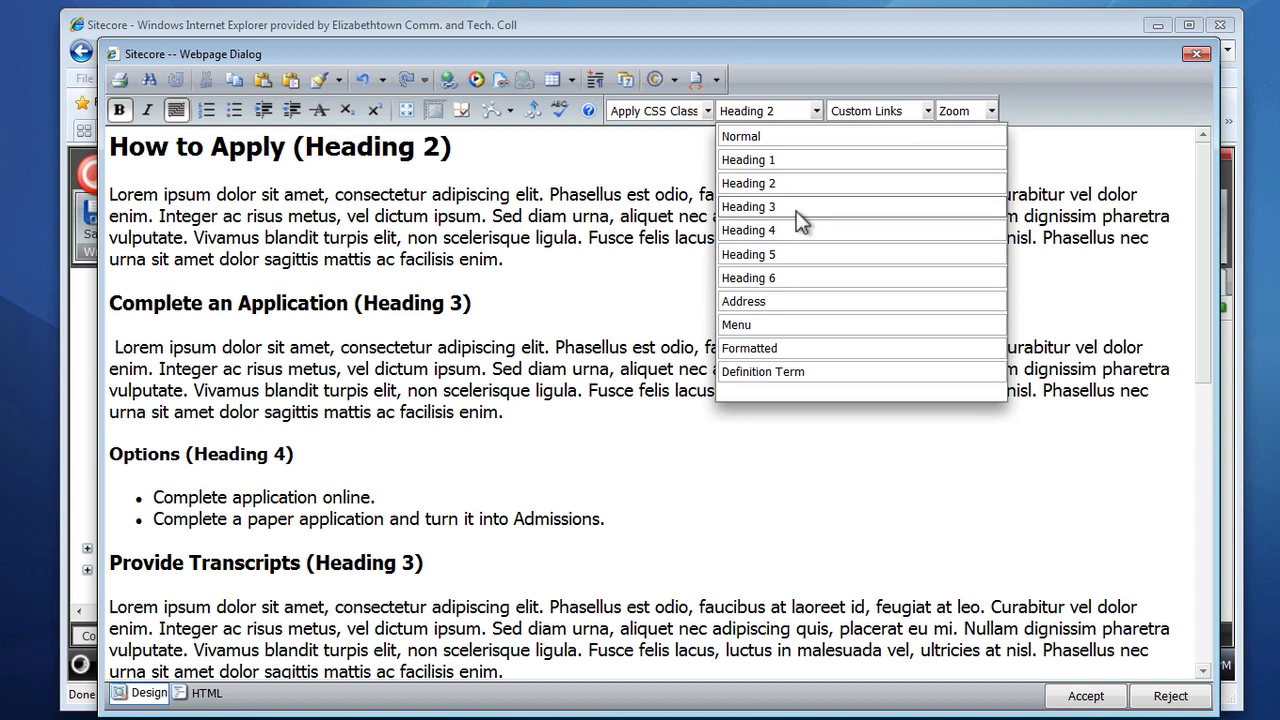
pyautogui.click(462, 302)
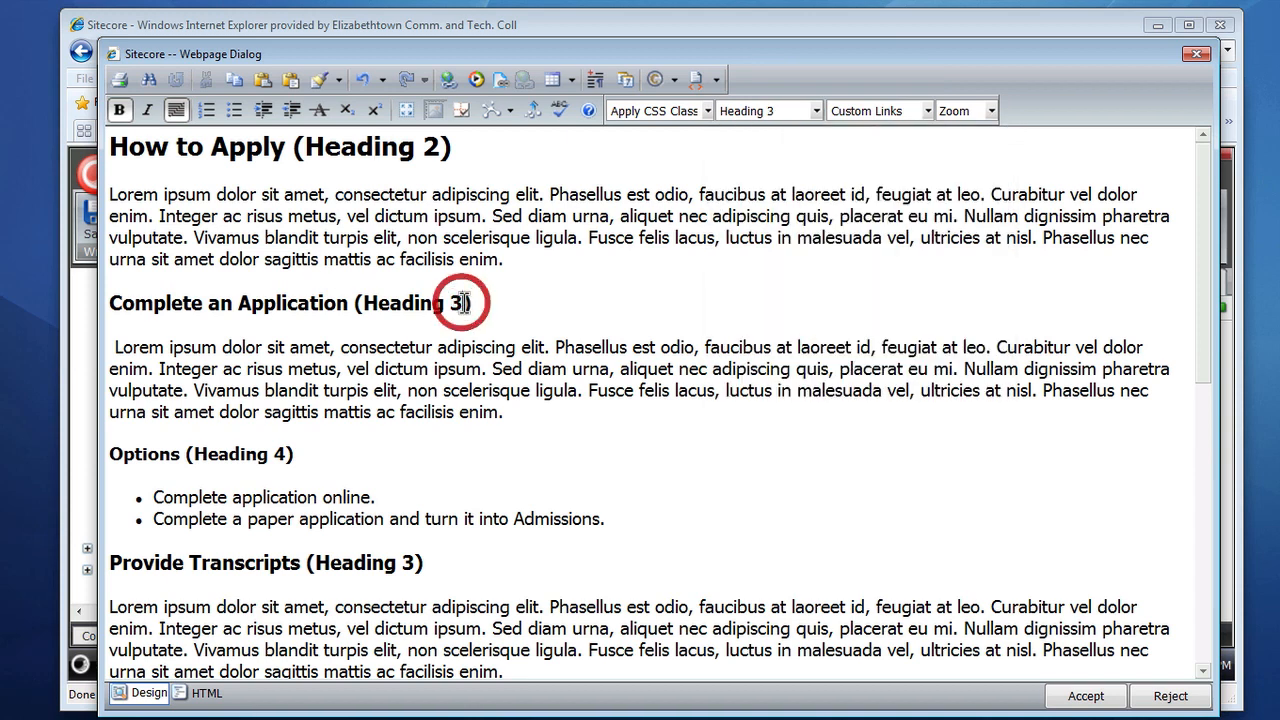
pyautogui.click(282, 453)
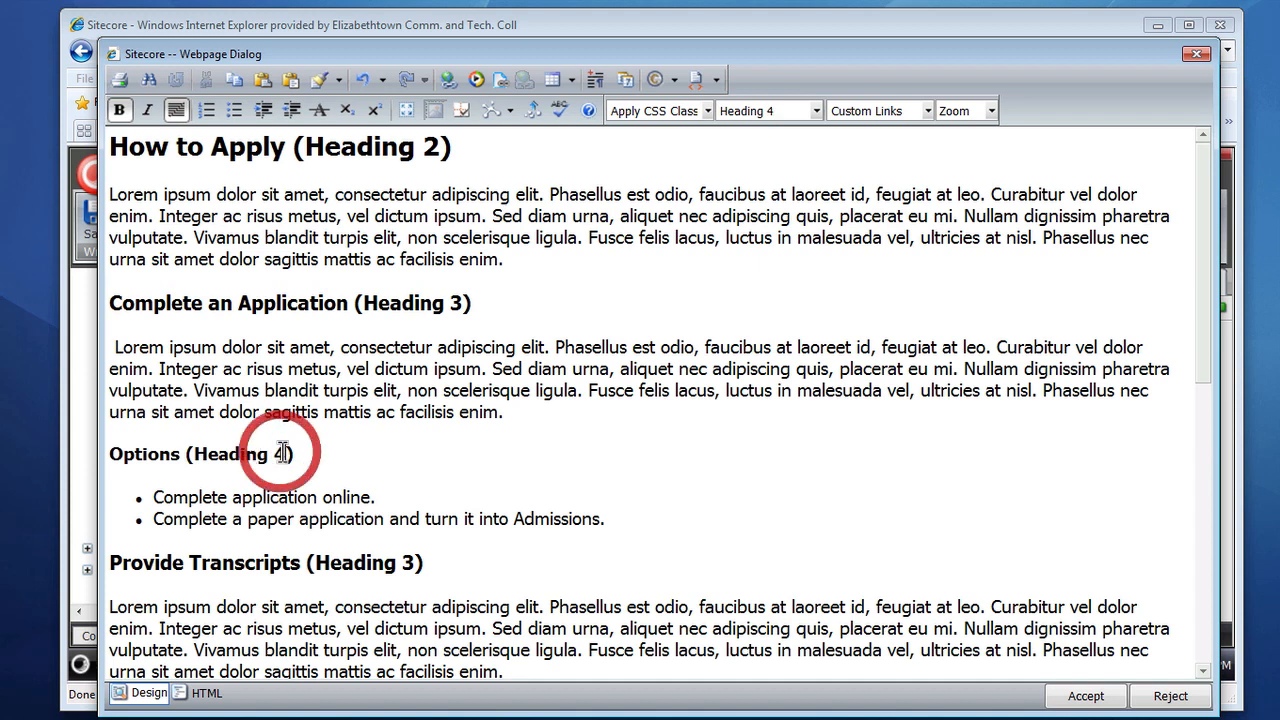
pyautogui.click(412, 565)
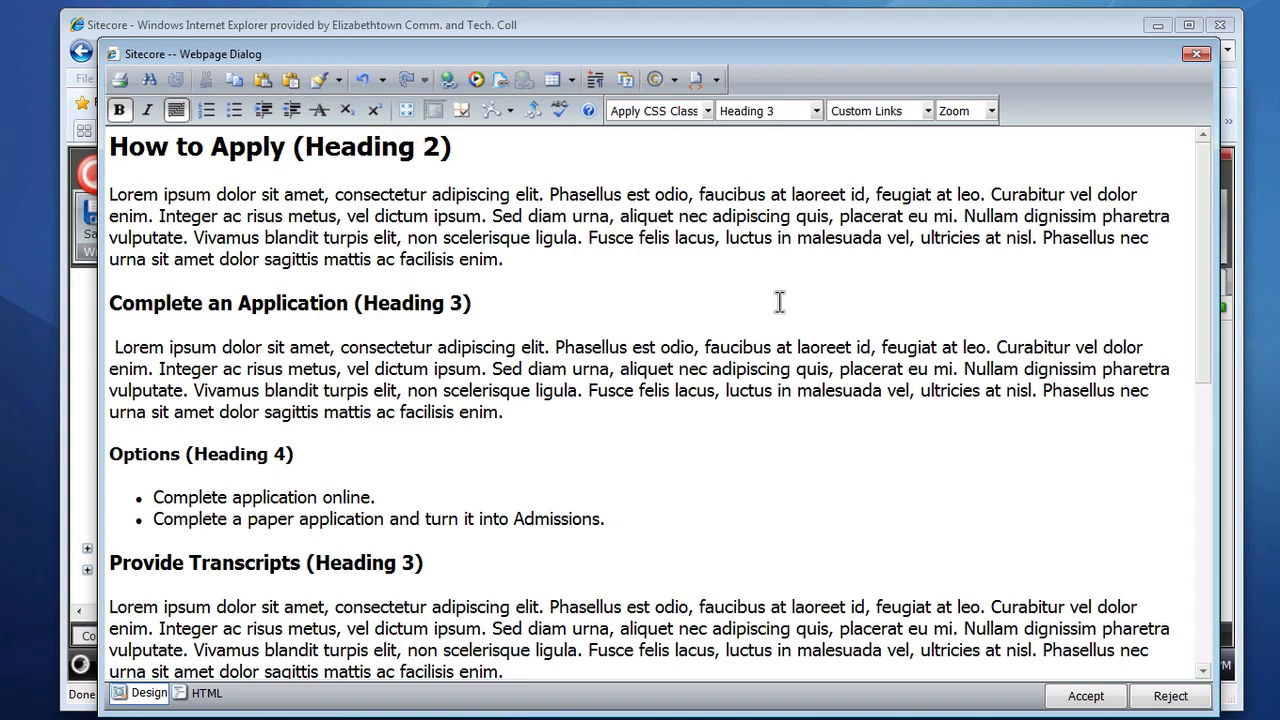
pyautogui.scroll(-10, 779, 302)
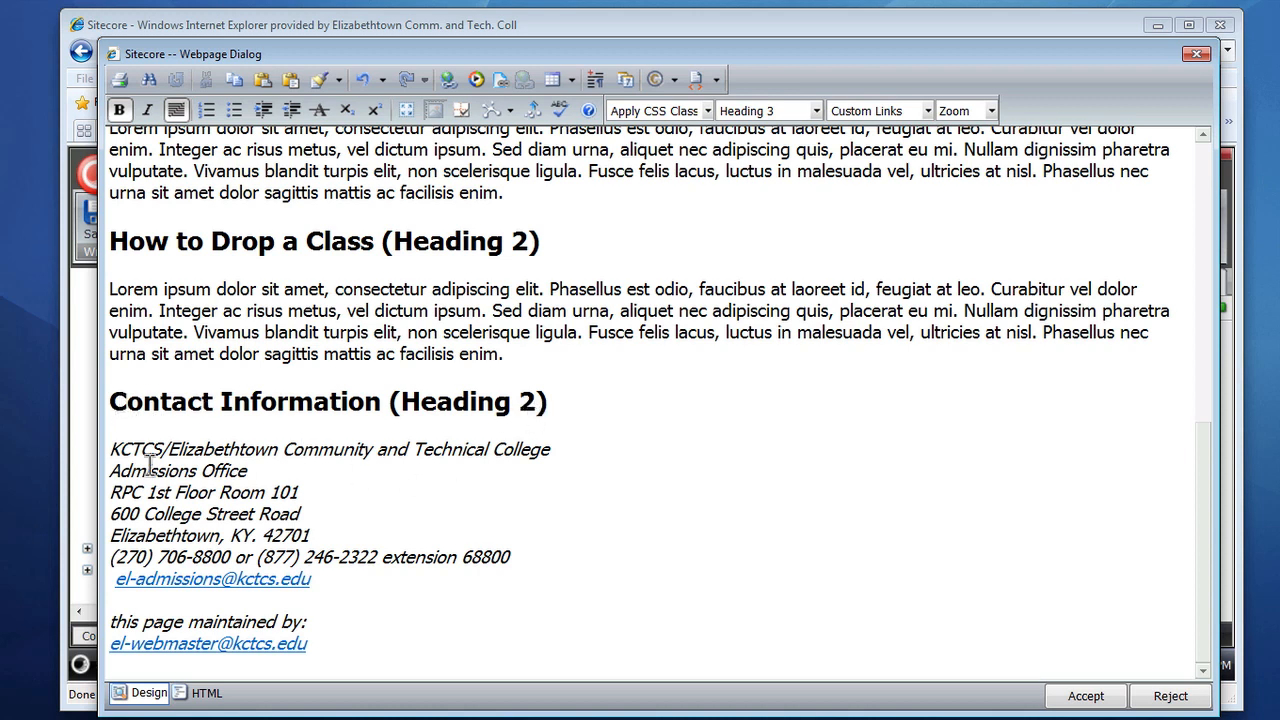
# Step: Select the Contact Information block and its 'Admissions Office' line to inspect their paragraph styles
pyautogui.moveTo(111, 449); pyautogui.dragTo(328, 579)
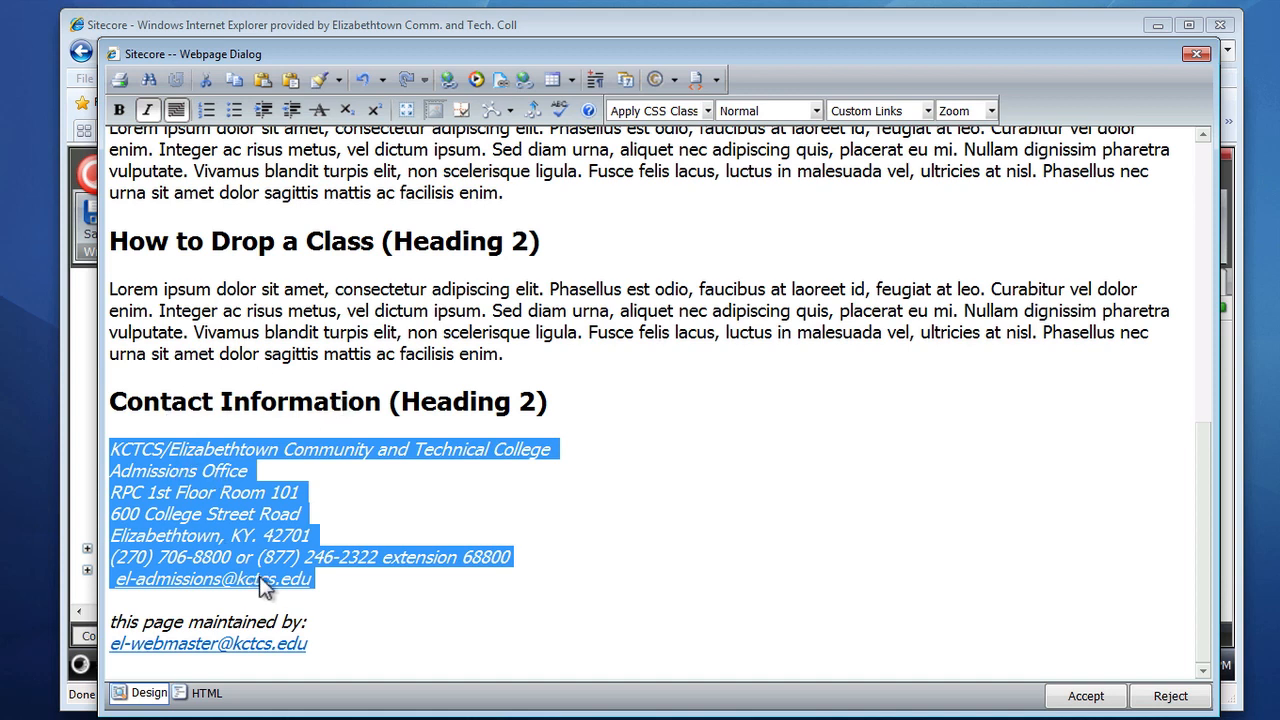
pyautogui.click(390, 503)
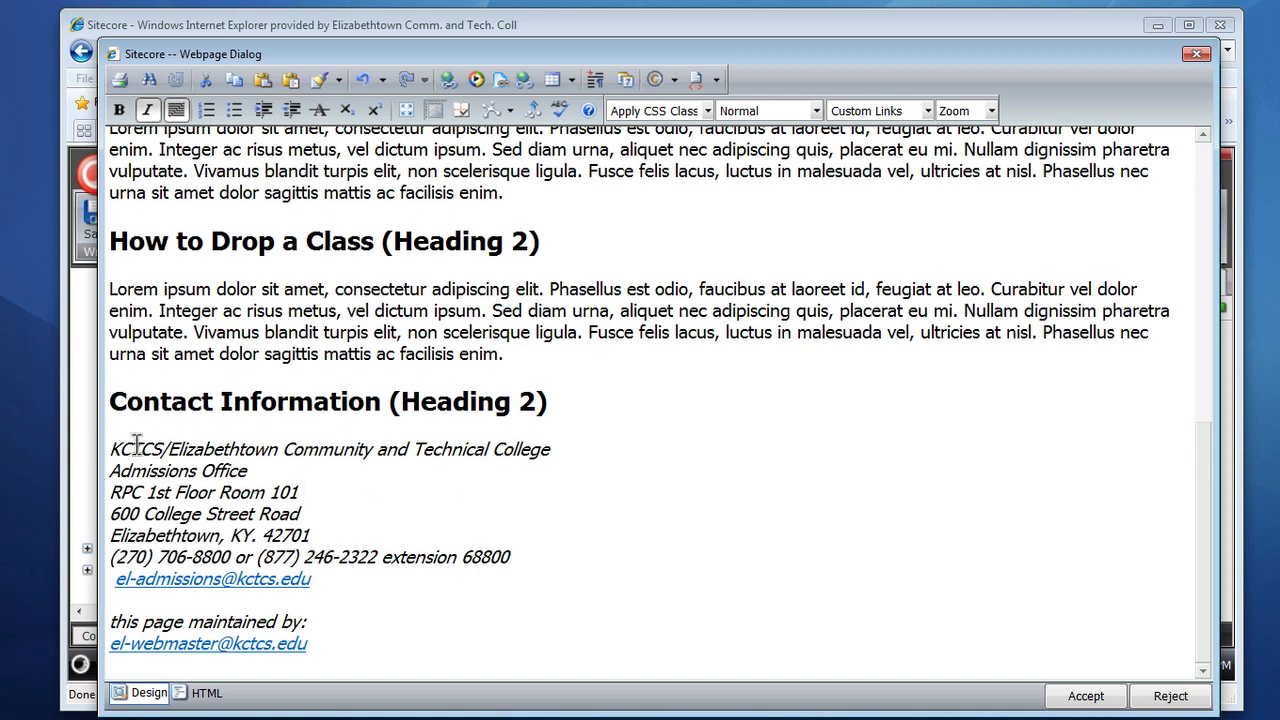
pyautogui.moveTo(110, 470); pyautogui.dragTo(250, 478)
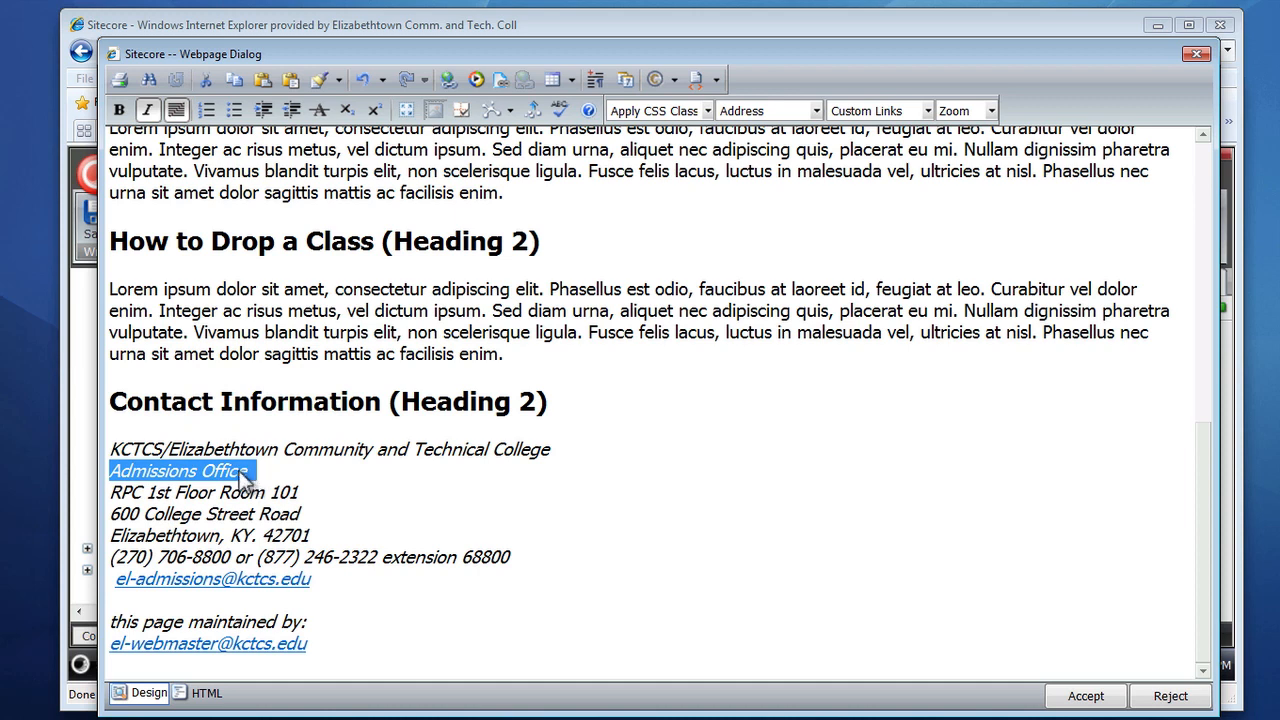
pyautogui.click(562, 449)
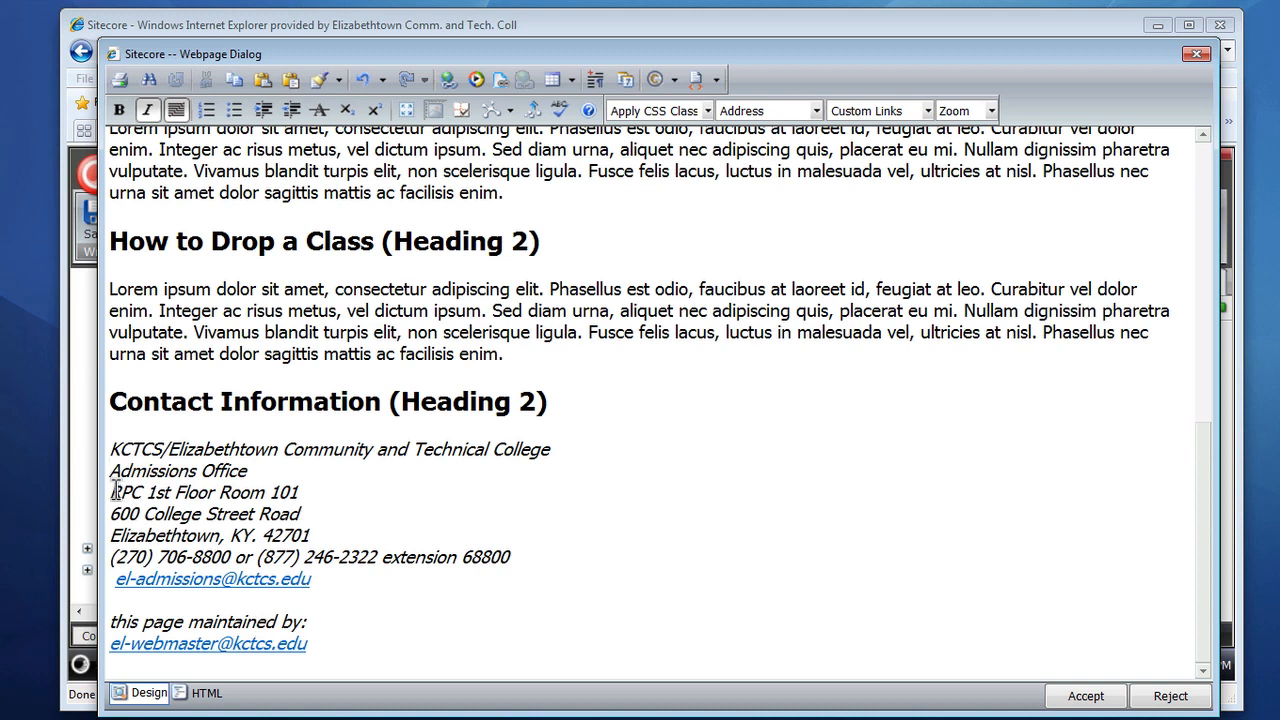
# Step: Select the room, street, phone and 'this page maintained by' lines in turn to inspect their paragraph styles
pyautogui.moveTo(109, 490); pyautogui.dragTo(325, 492)
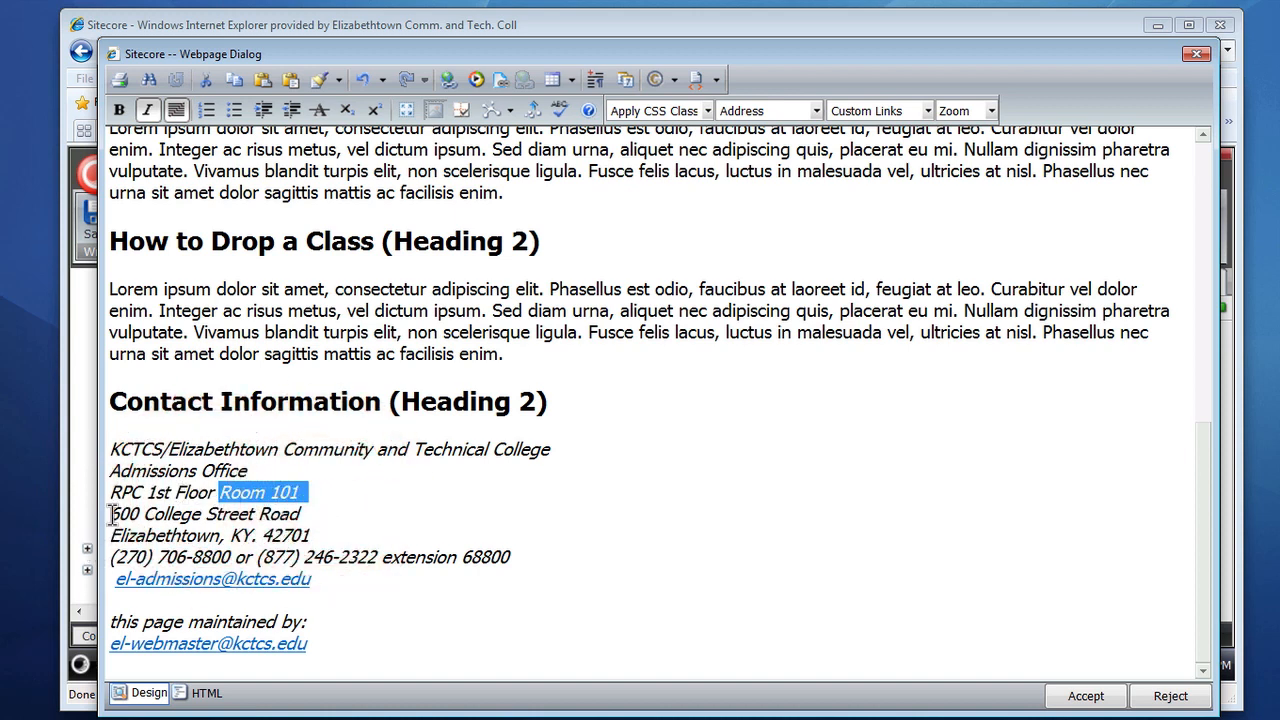
pyautogui.moveTo(110, 514); pyautogui.dragTo(322, 534)
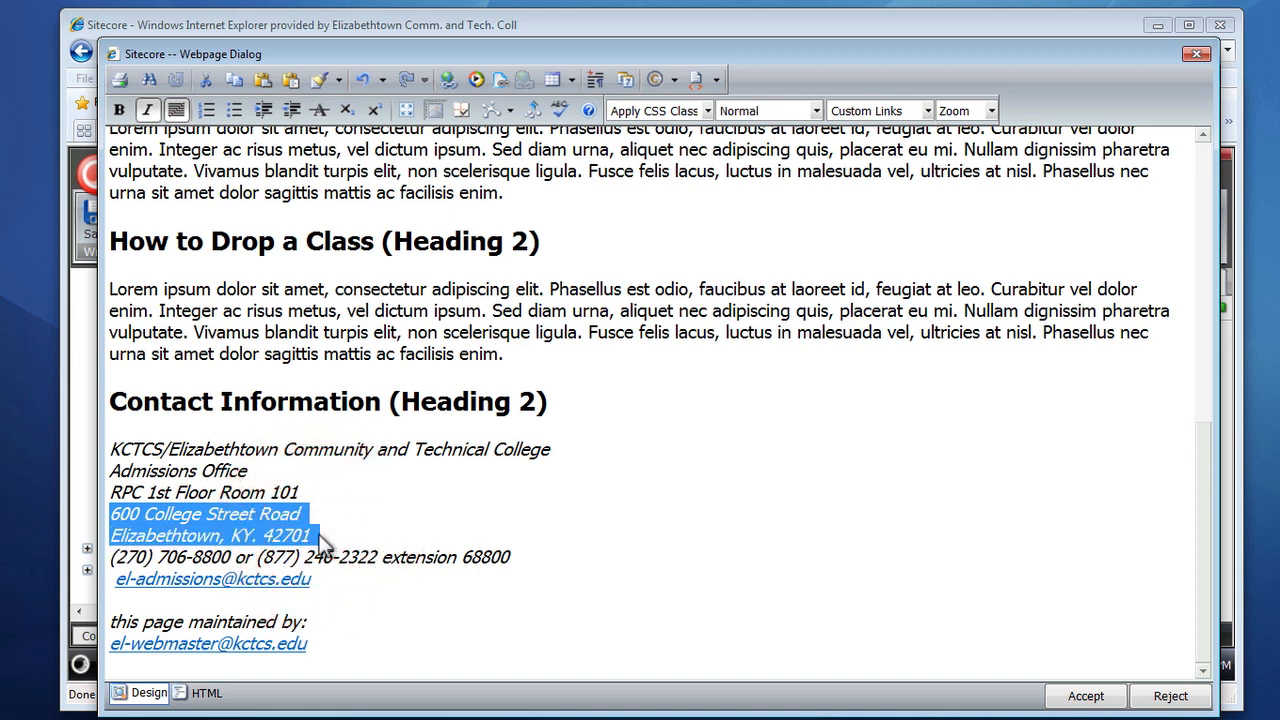
pyautogui.moveTo(110, 557); pyautogui.dragTo(512, 562)
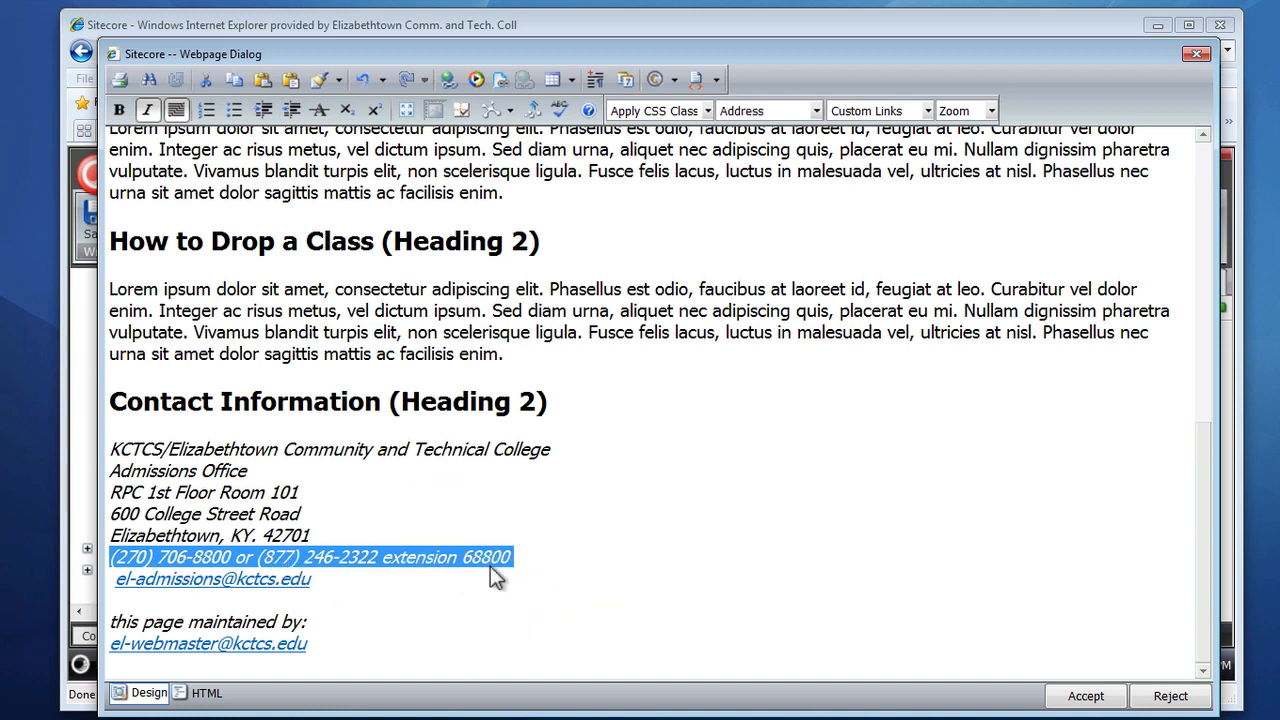
pyautogui.click(379, 609)
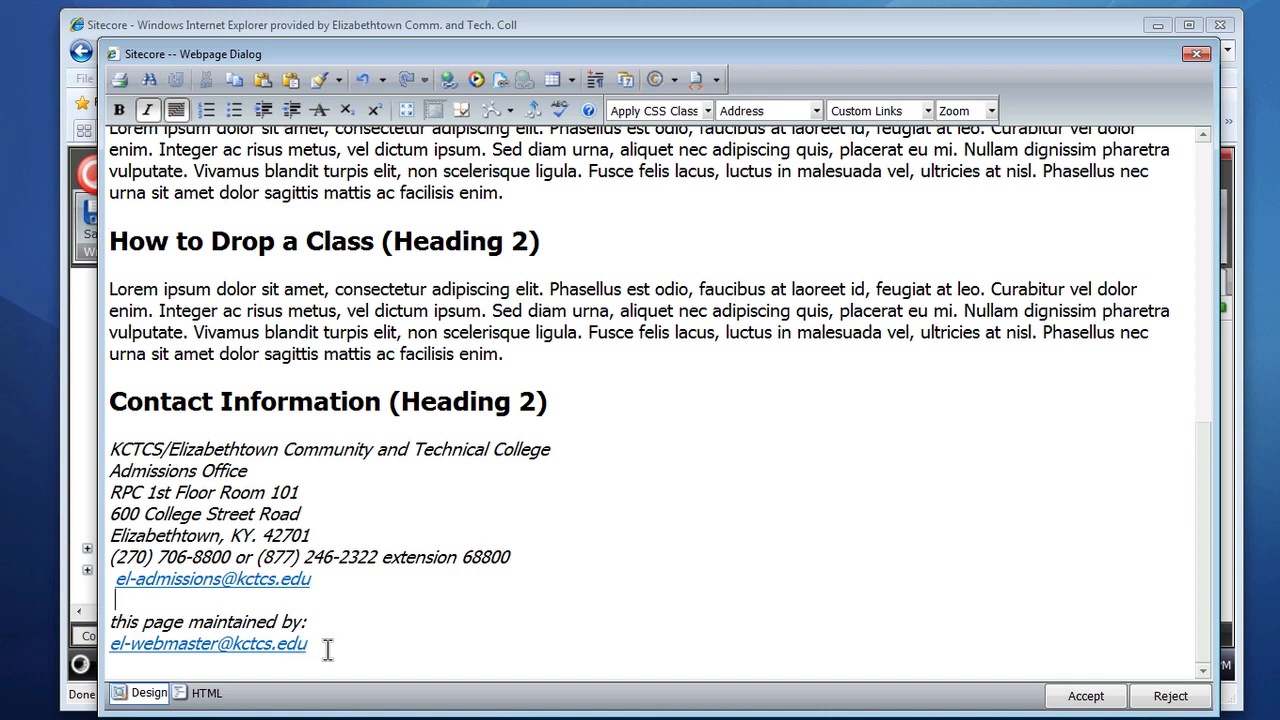
pyautogui.moveTo(108, 620); pyautogui.dragTo(311, 646)
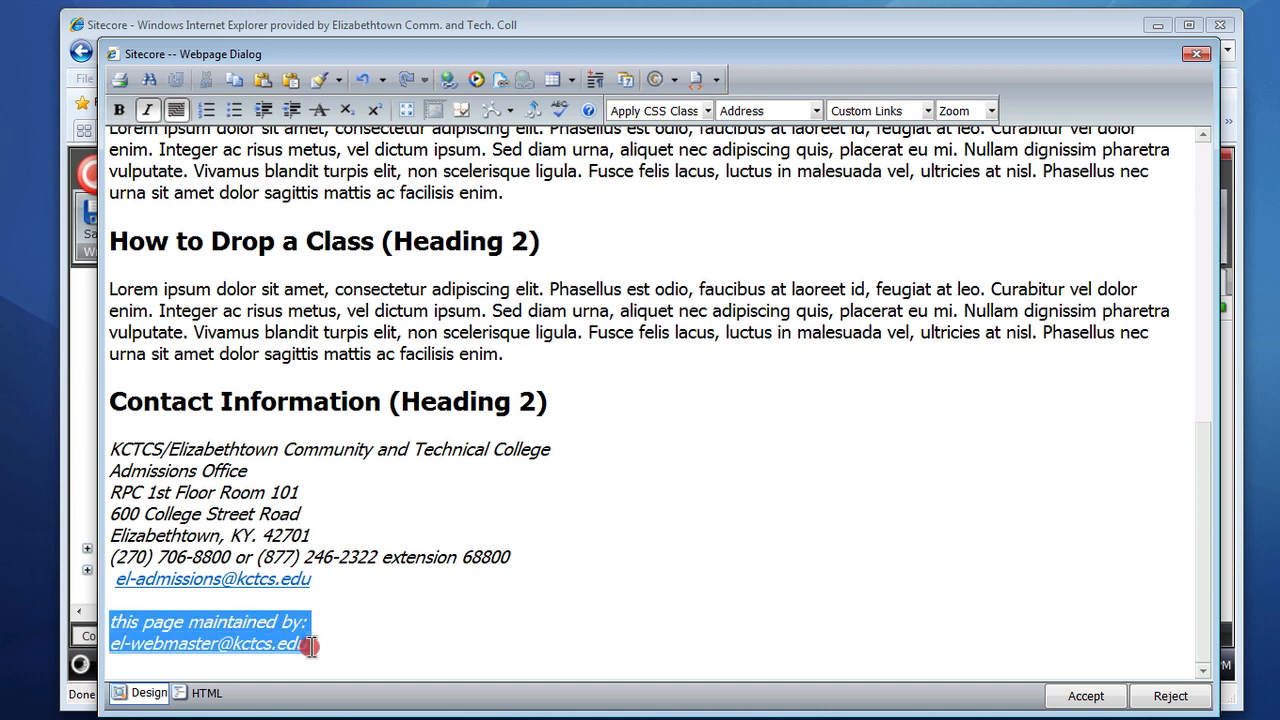
pyautogui.click(421, 624)
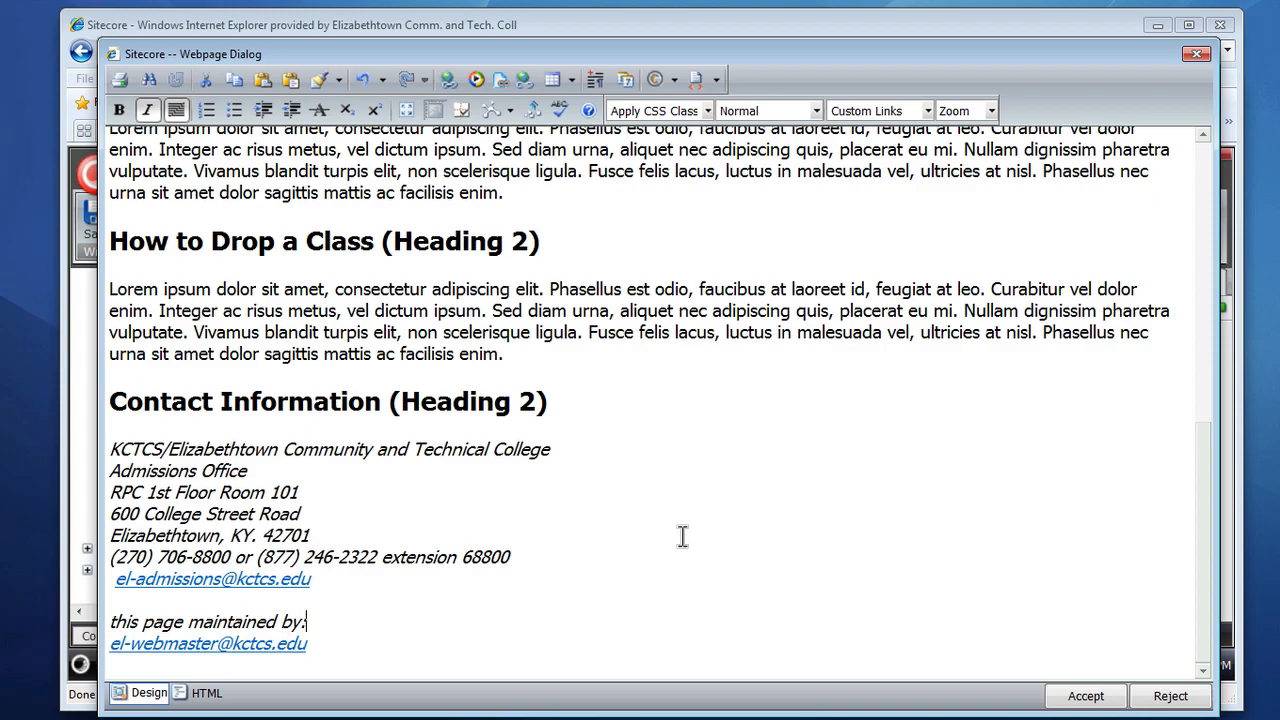
# Step: Accept the Body field edits in the rich text editor and save the item
pyautogui.scroll(6, 682, 537)
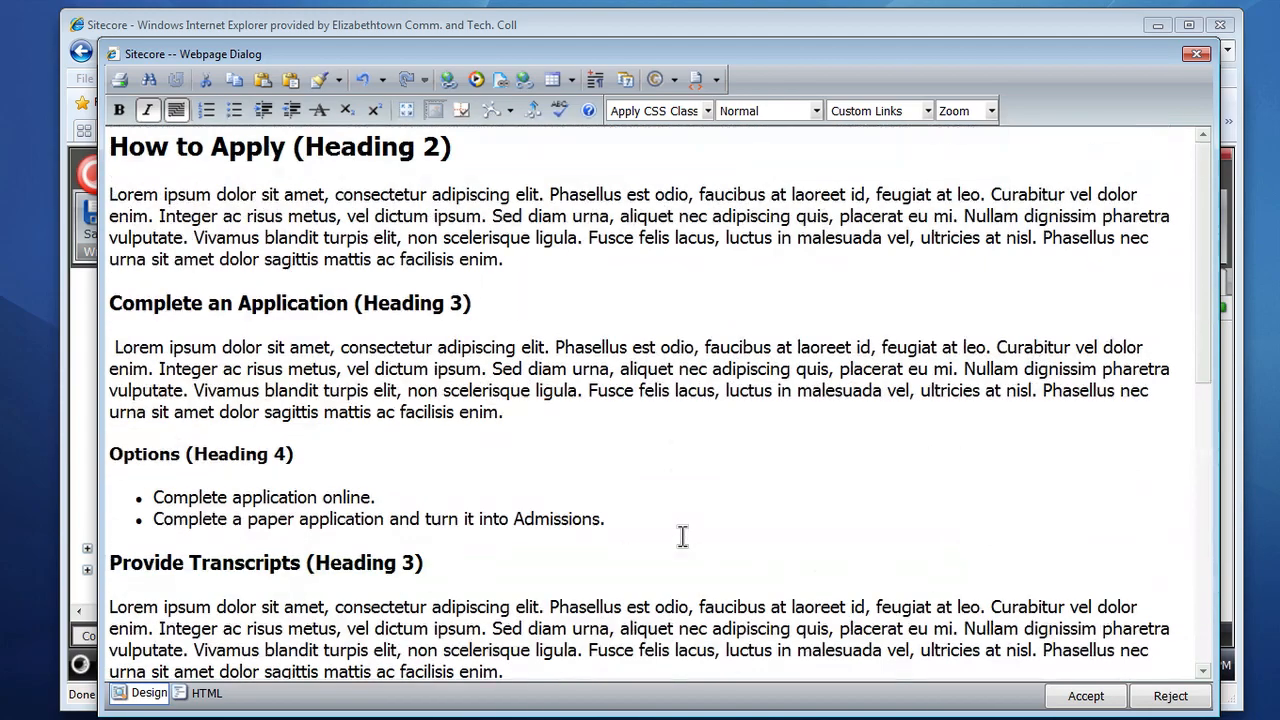
pyautogui.scroll(-6, 682, 537)
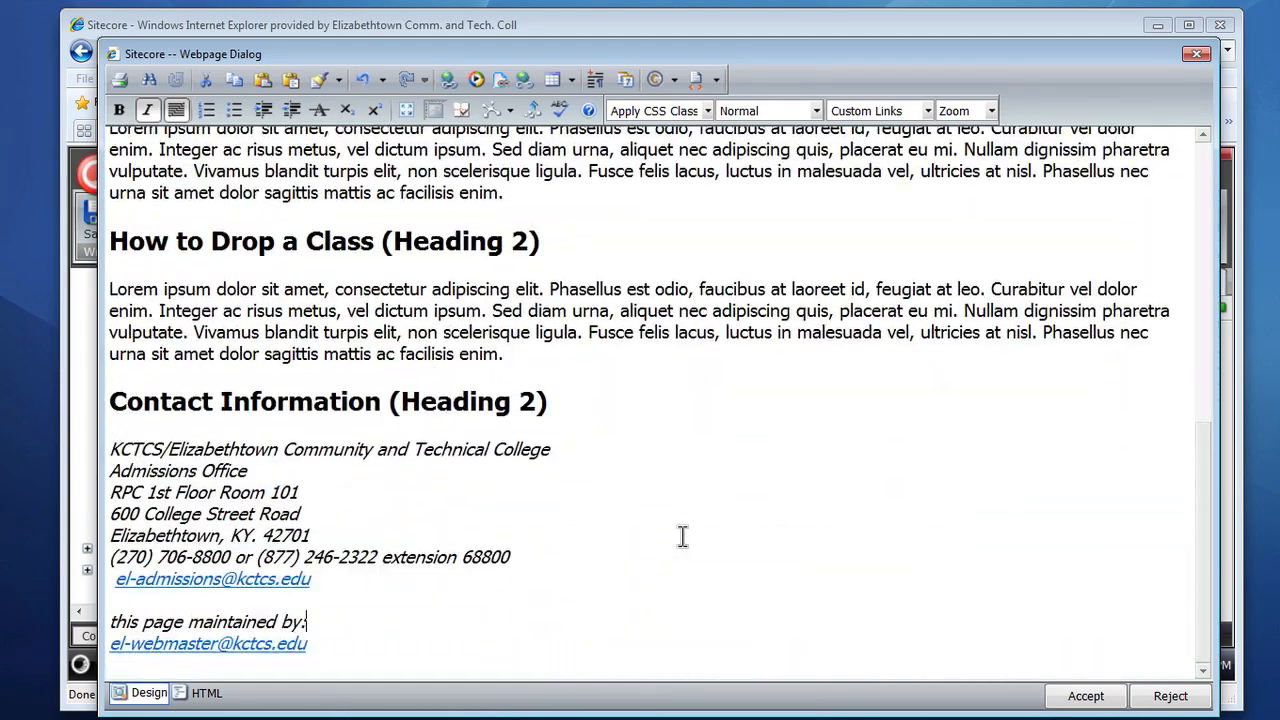
pyautogui.scroll(6, 682, 537)
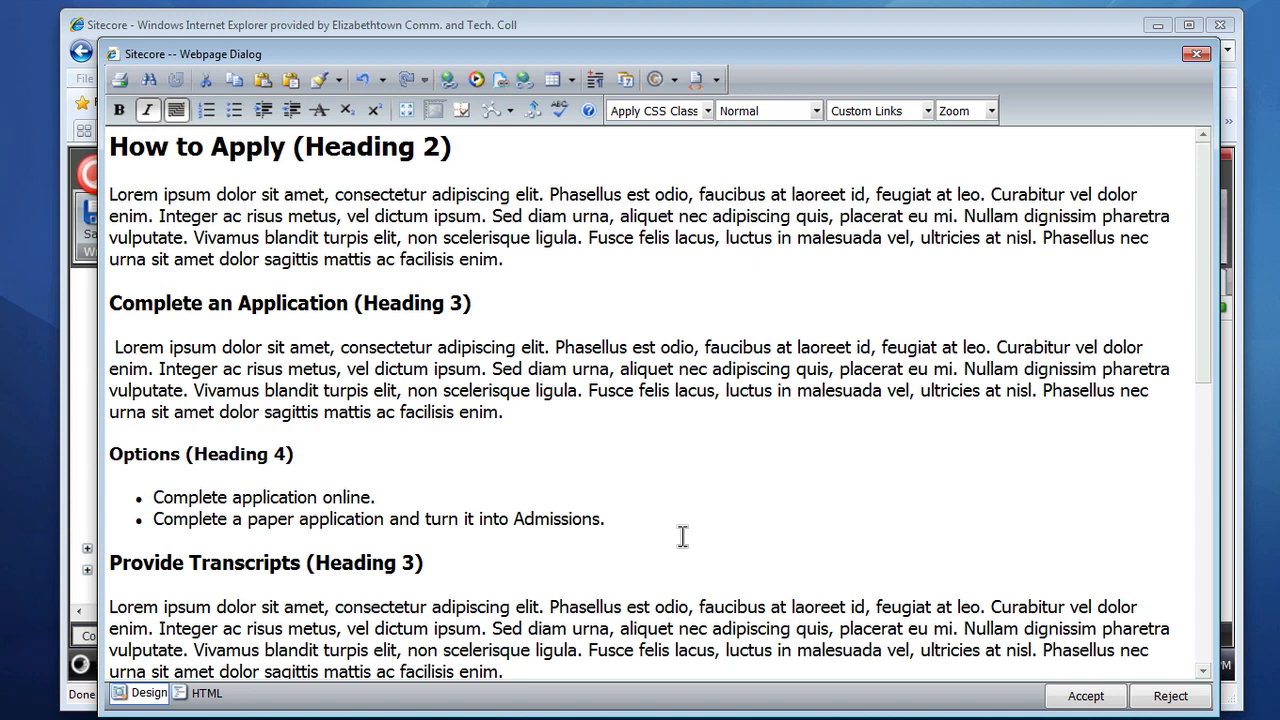
pyautogui.click(1072, 698)
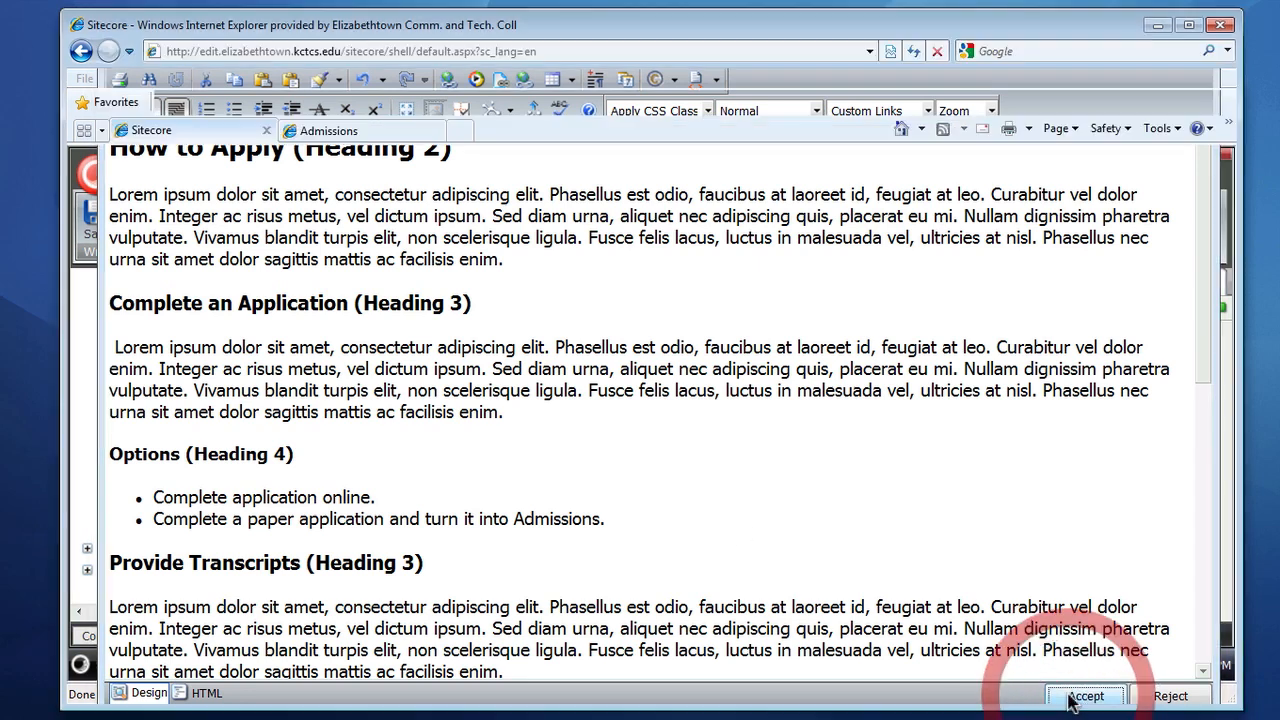
pyautogui.click(92, 214)
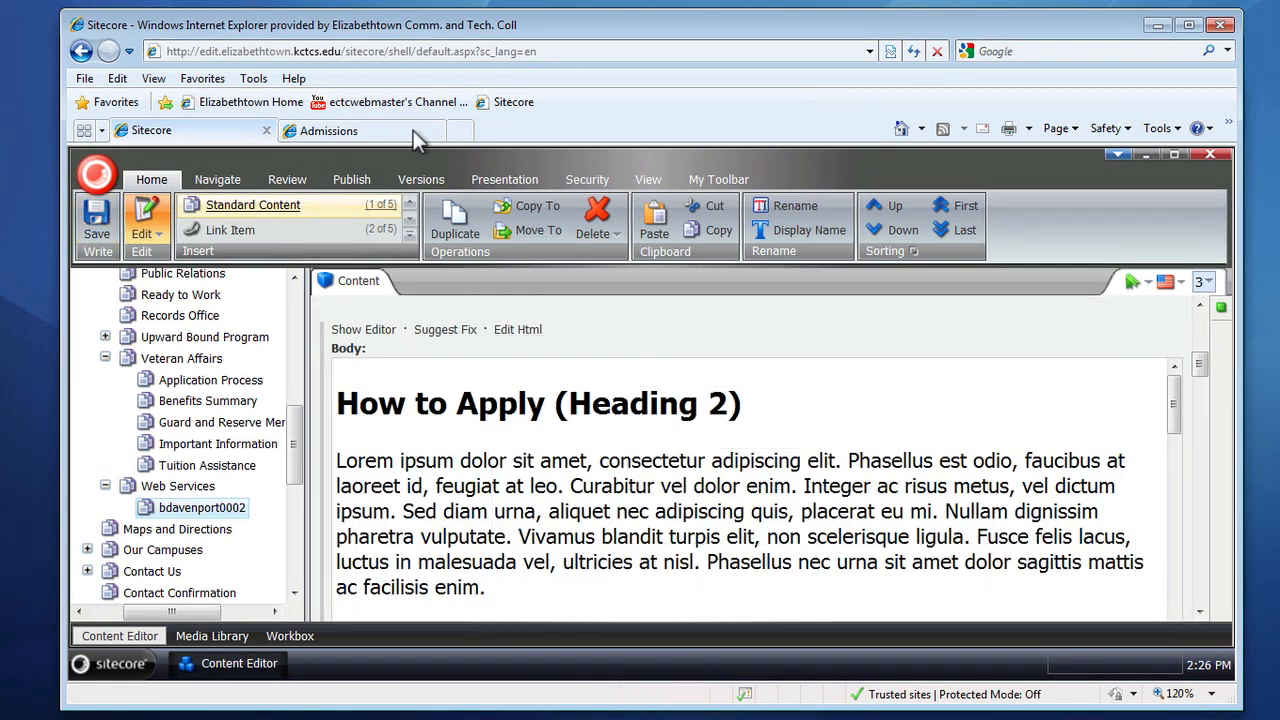
pyautogui.click(352, 181)
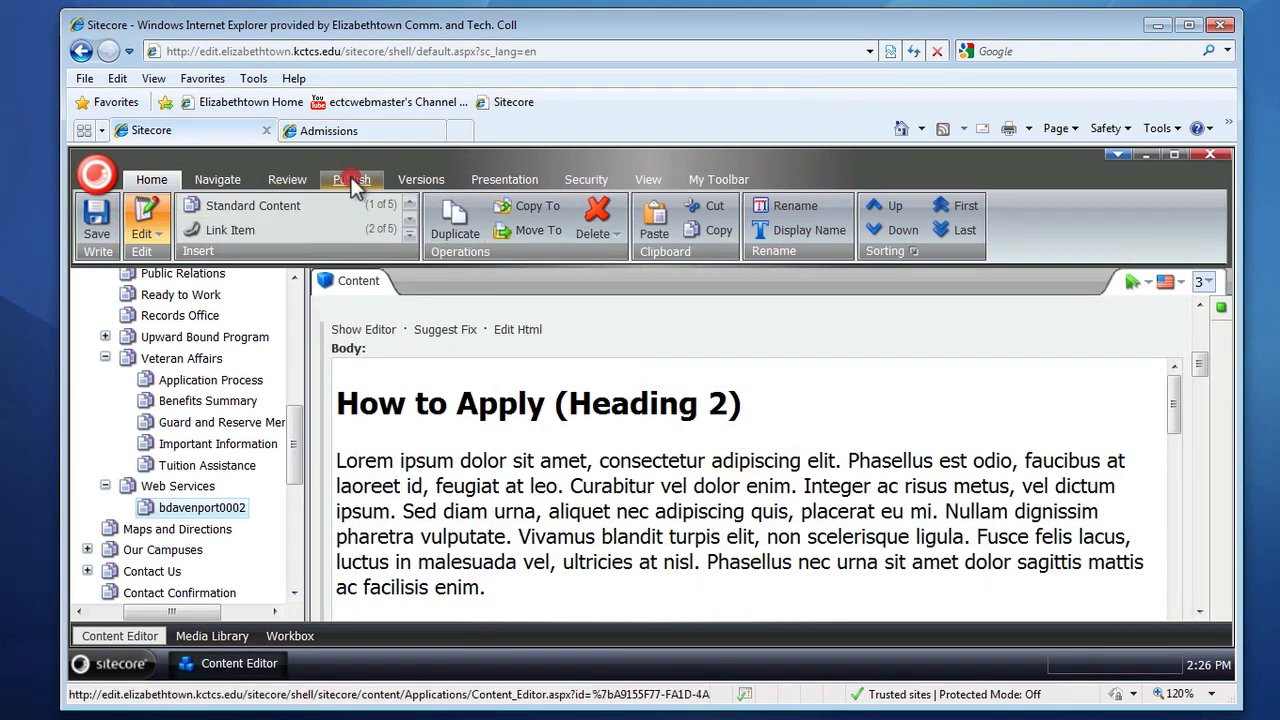
pyautogui.click(313, 231)
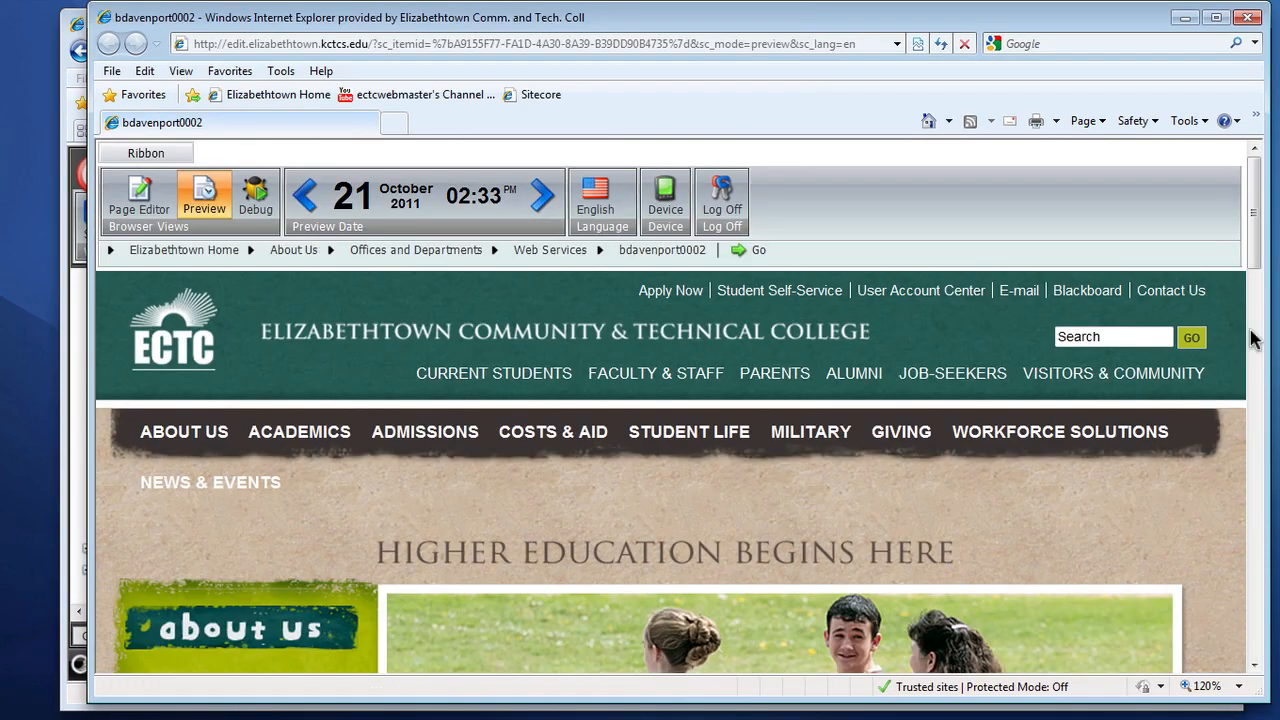
pyautogui.moveTo(1257, 250); pyautogui.dragTo(1270, 418)
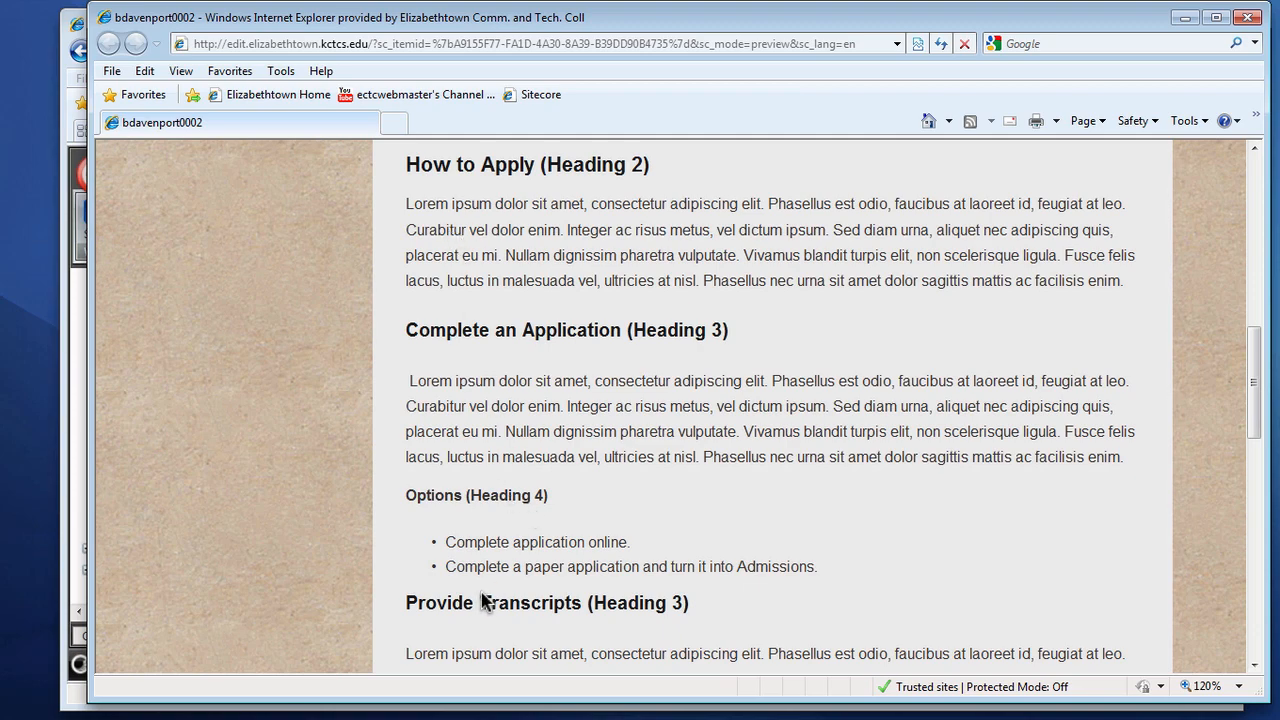
pyautogui.moveTo(1252, 434); pyautogui.dragTo(1268, 563)
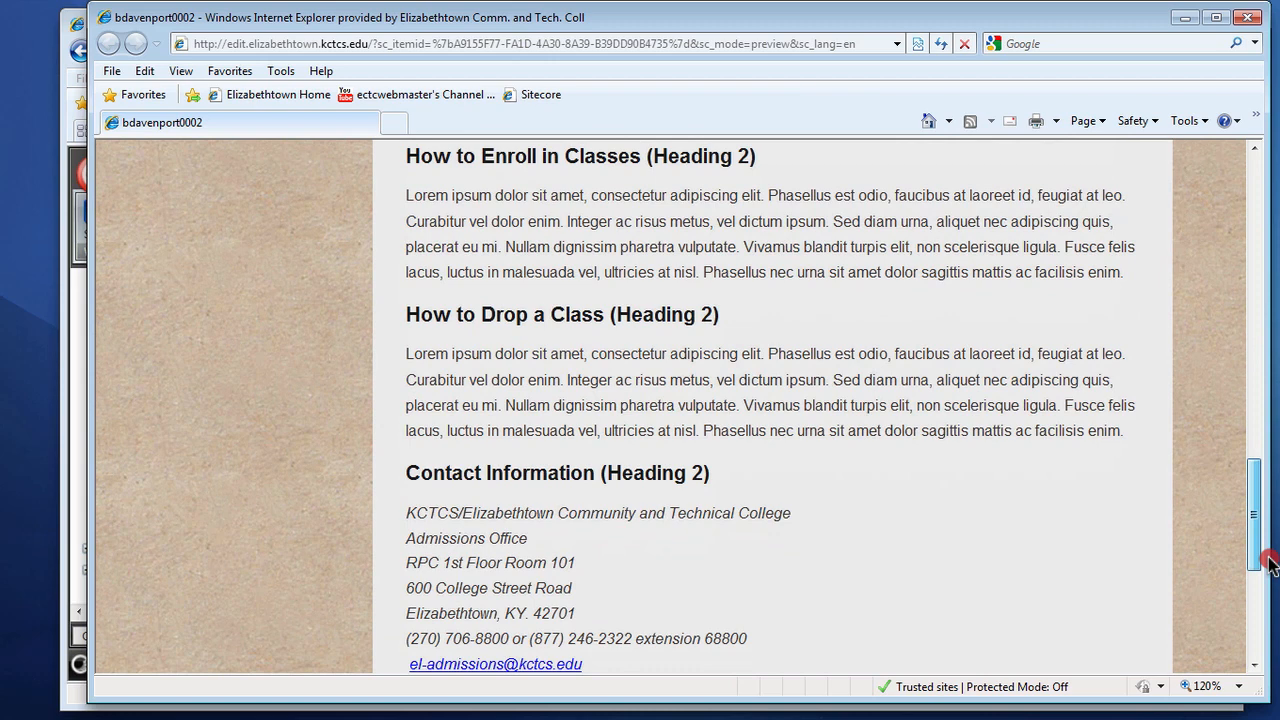
pyautogui.moveTo(1268, 563); pyautogui.dragTo(1262, 604)
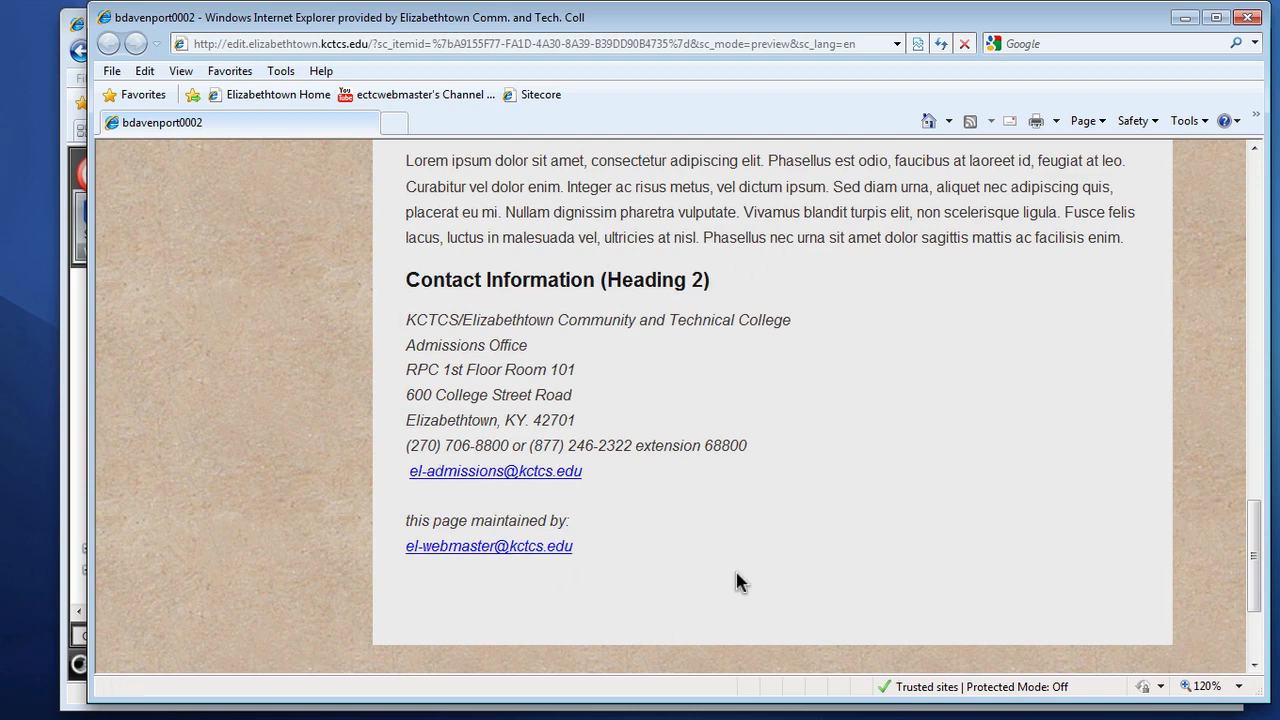
# Step: Close the preview window, save the item again, and use the Edit command on the item
pyautogui.click(1248, 18)
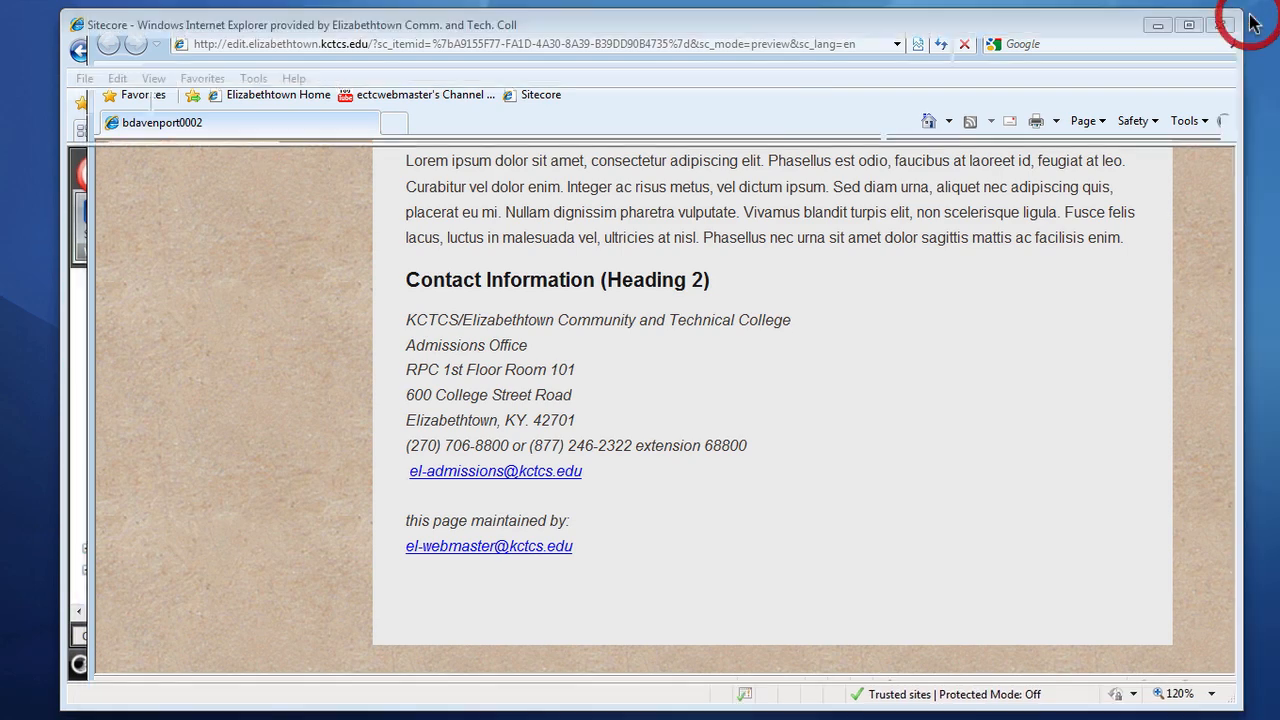
pyautogui.click(838, 403)
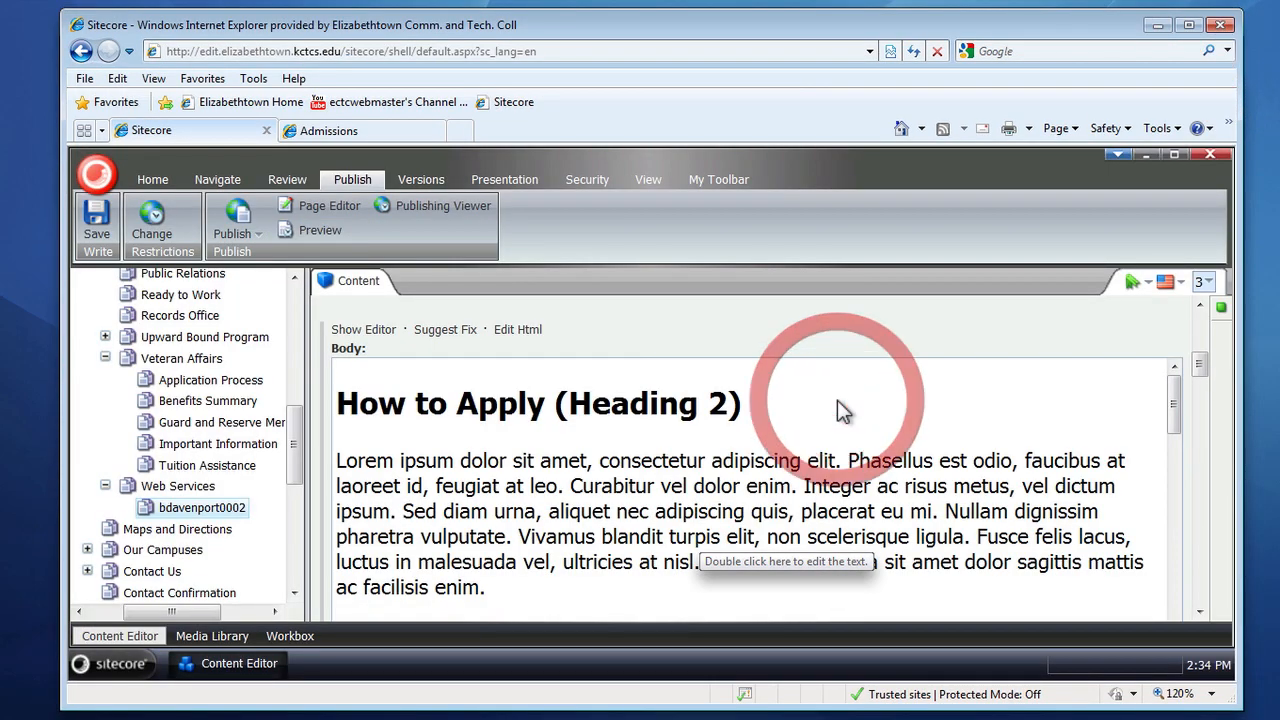
pyautogui.click(152, 179)
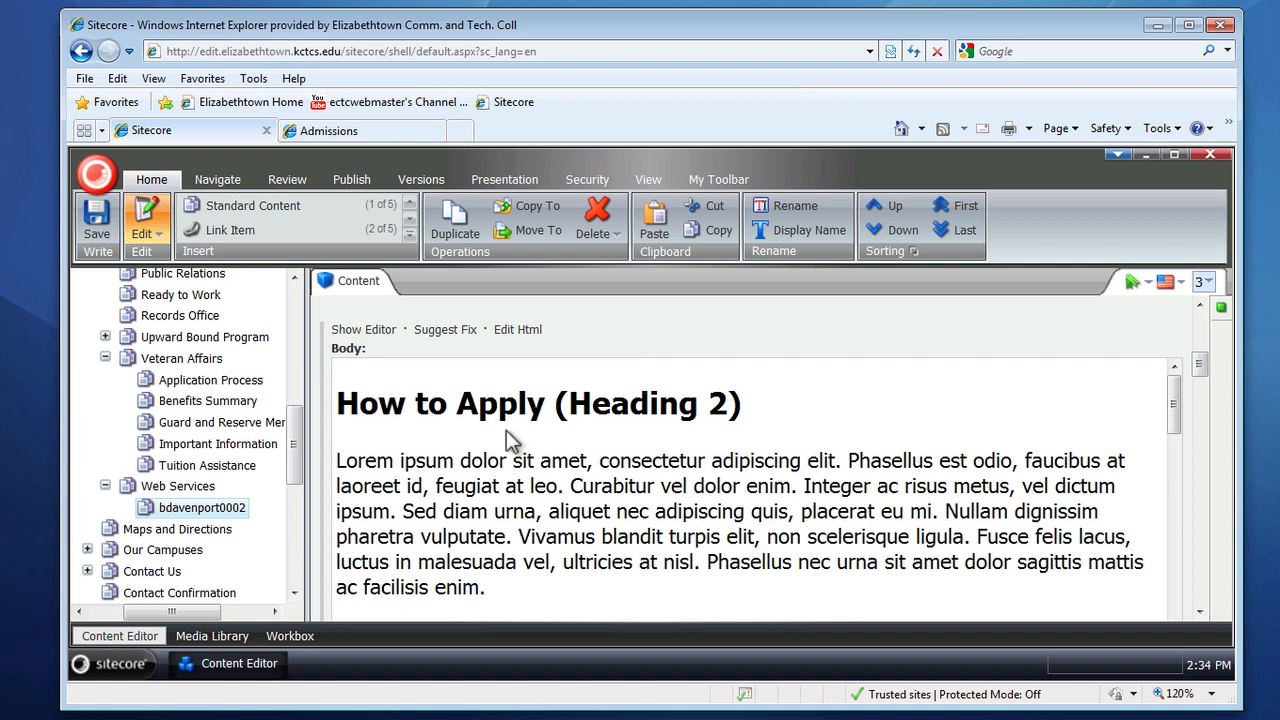
pyautogui.click(97, 218)
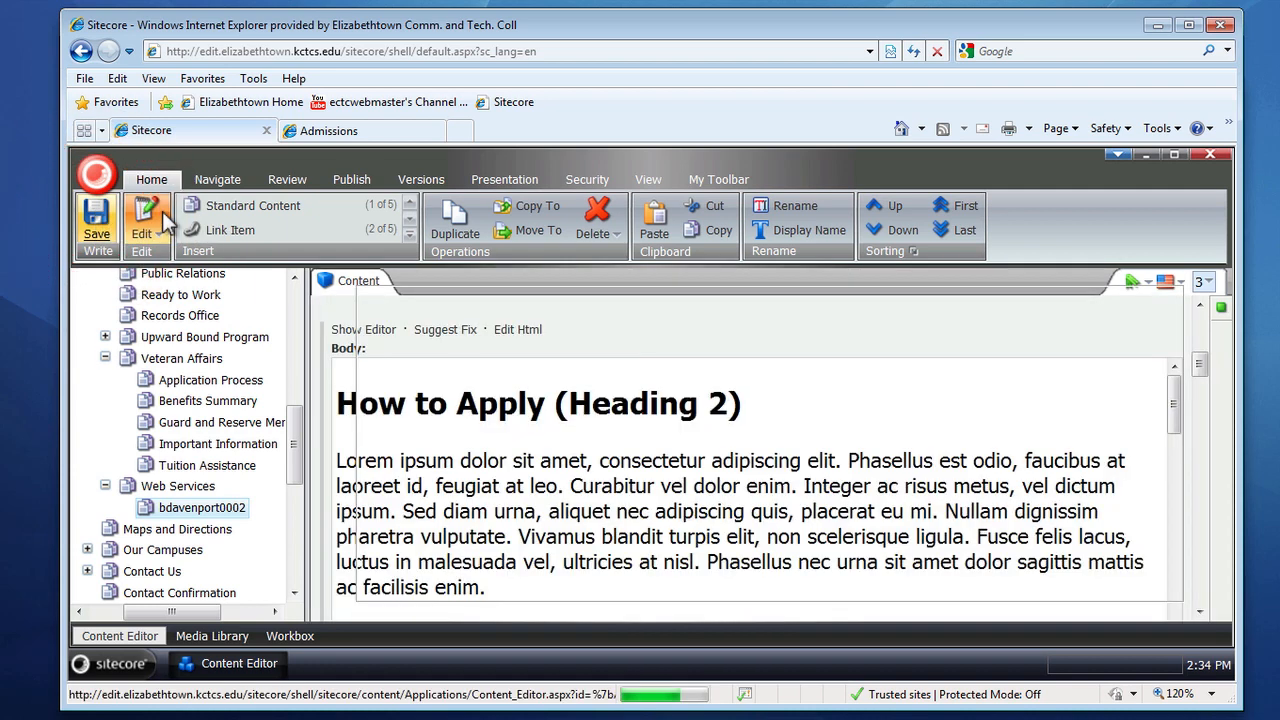
pyautogui.click(146, 215)
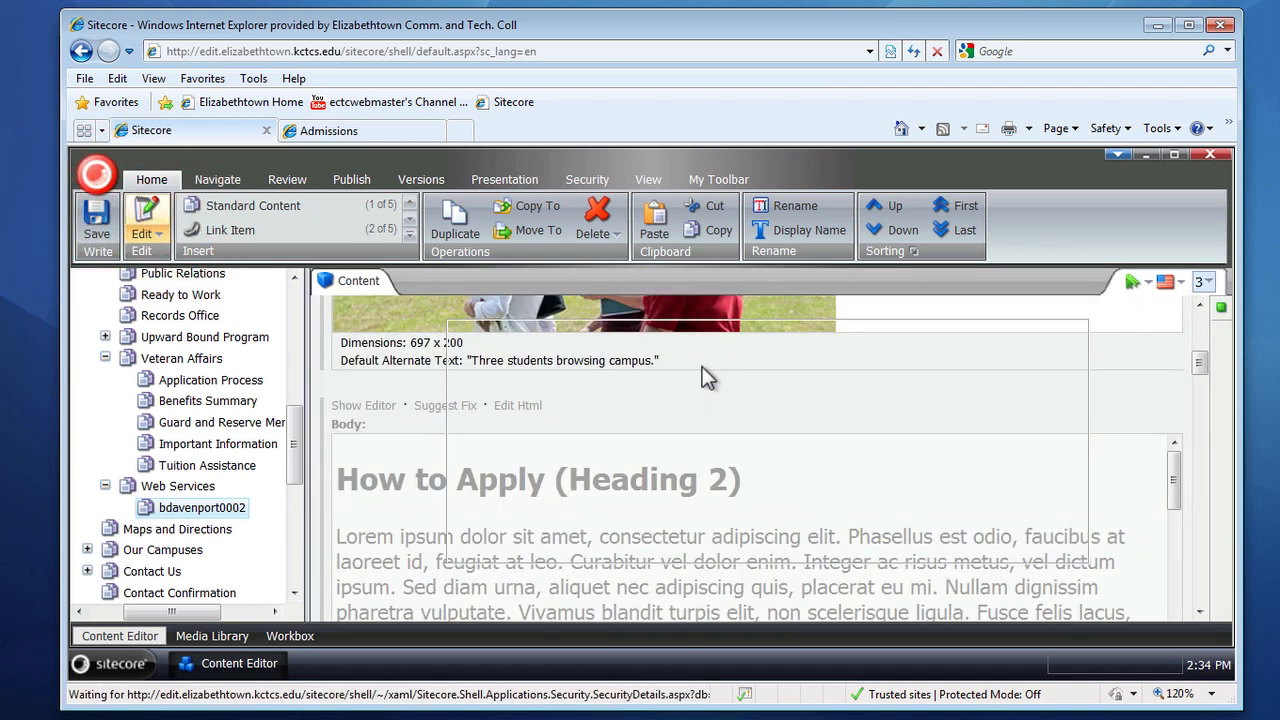